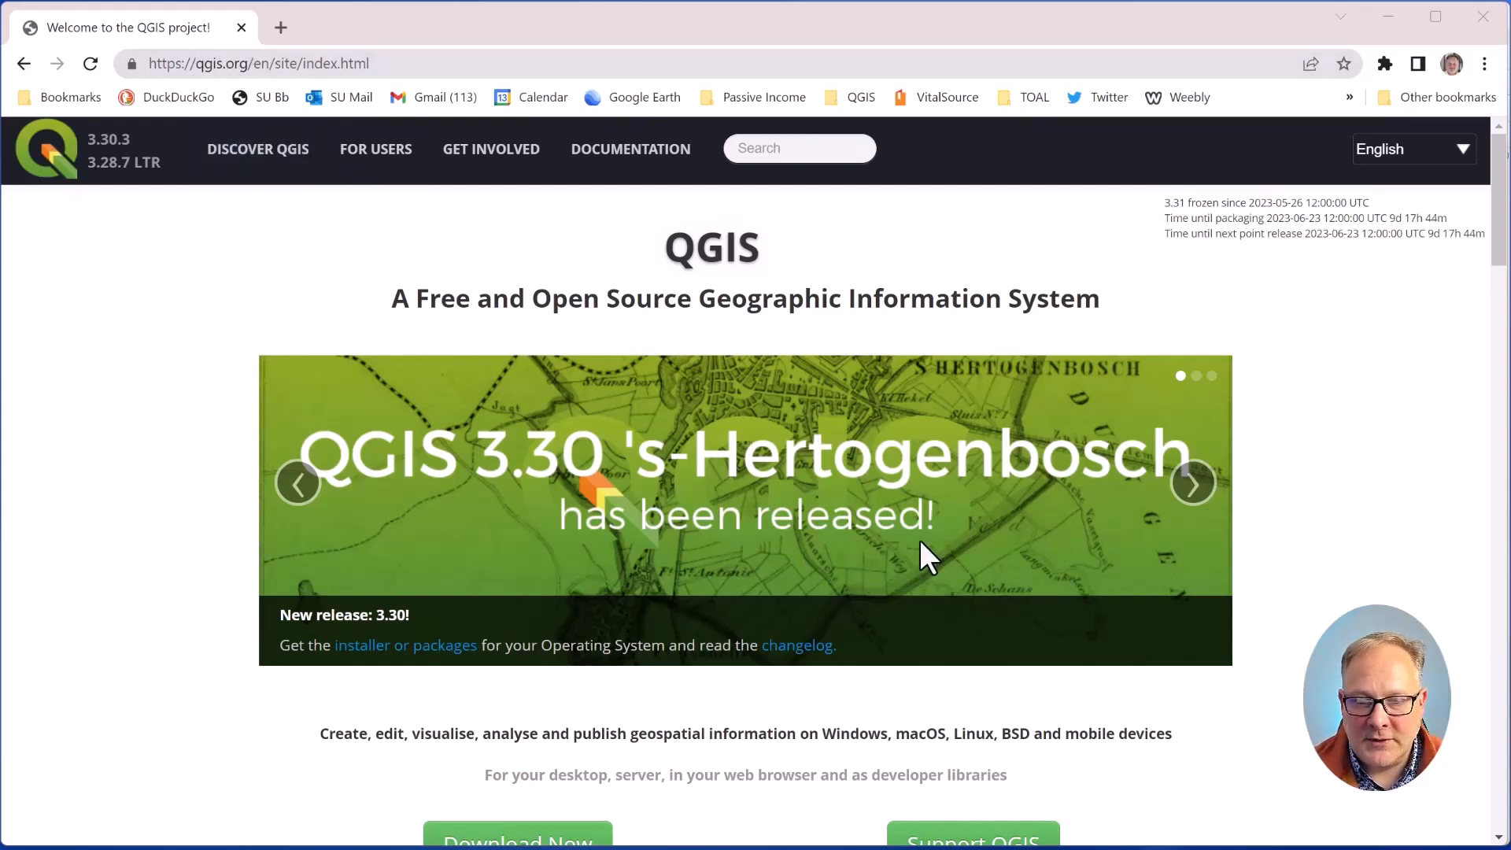
# Open the QGIS download page and review the installers offered for Windows and other platforms.
pyautogui.scroll(-1, 859, 596)
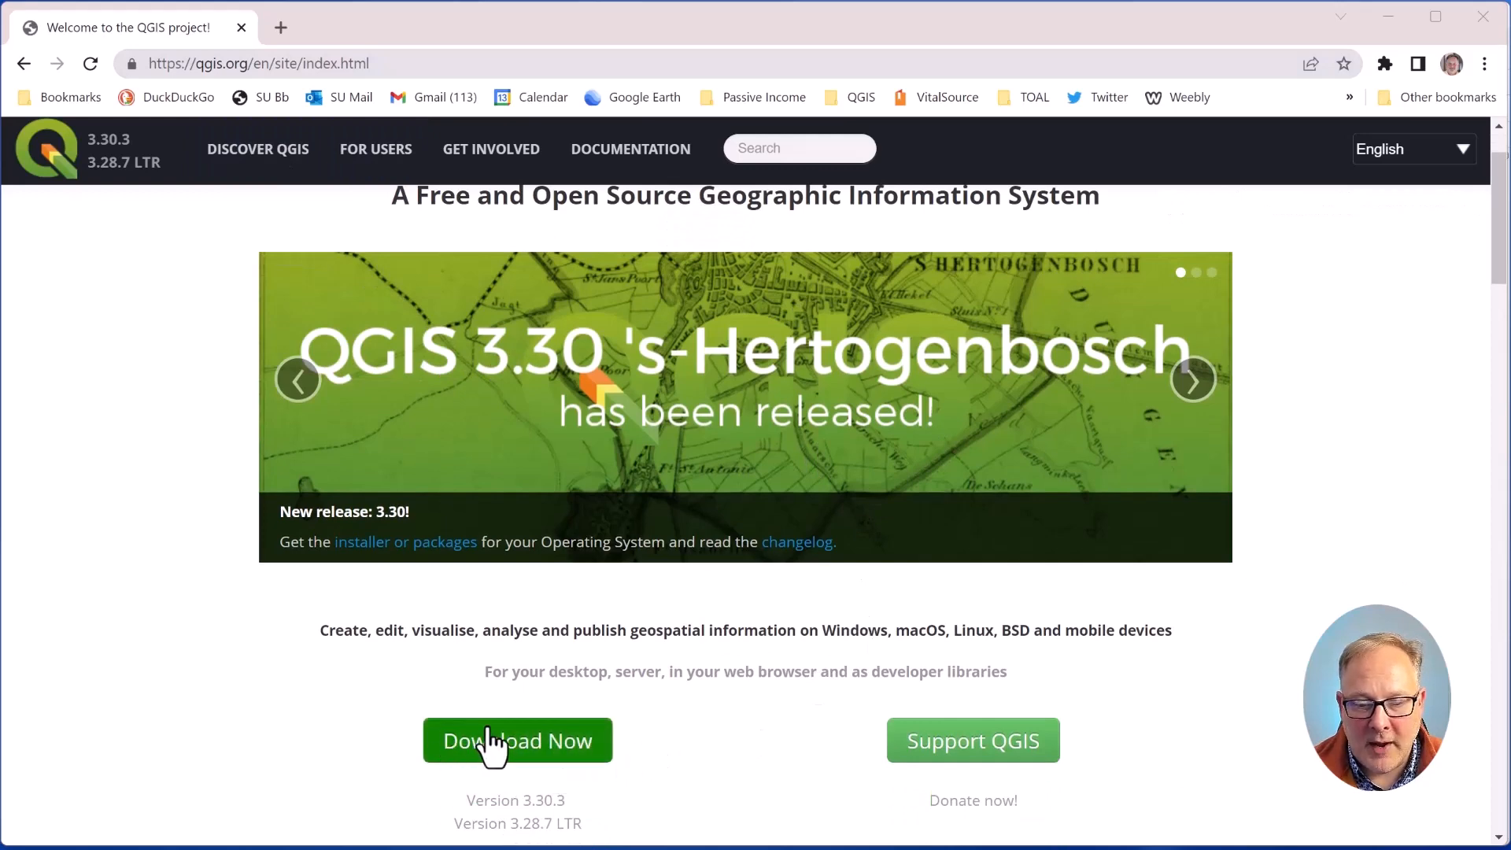
pyautogui.click(492, 744)
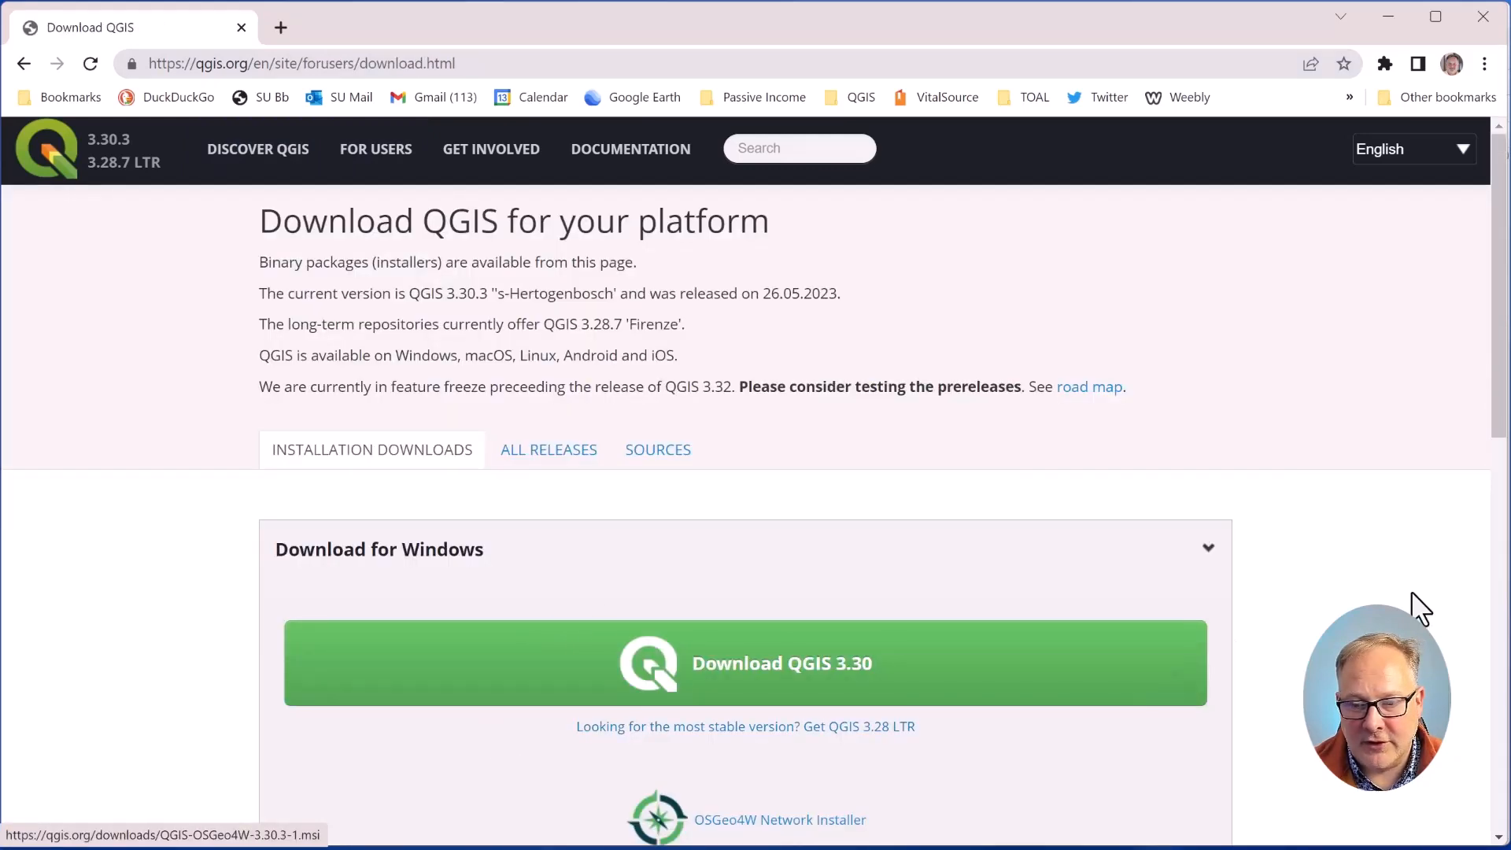
pyautogui.scroll(-4, 1500, 299)
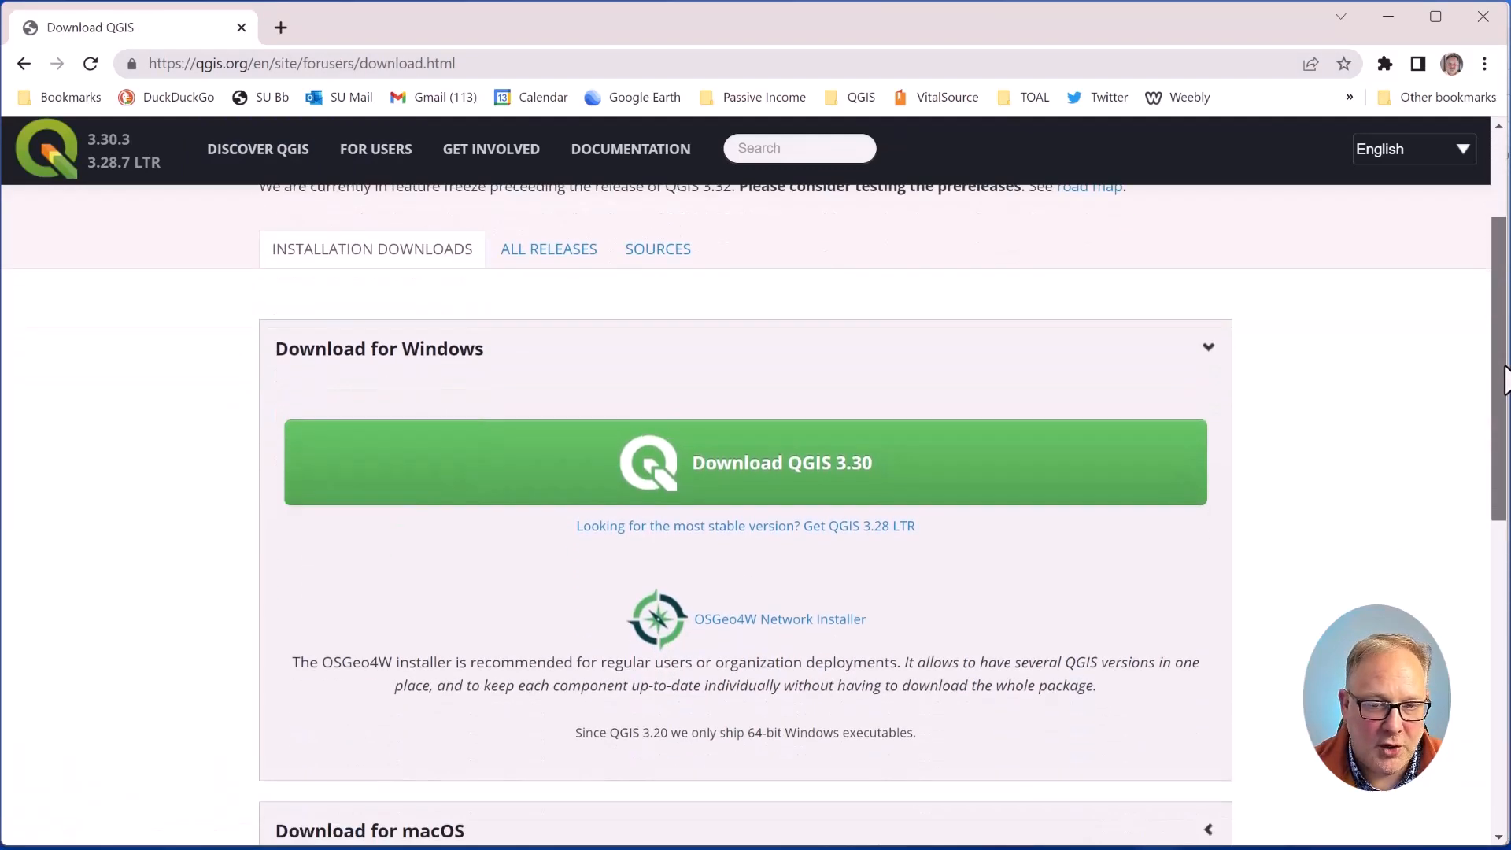
pyautogui.scroll(-3, 754, 515)
pyautogui.scroll(5, 753, 515)
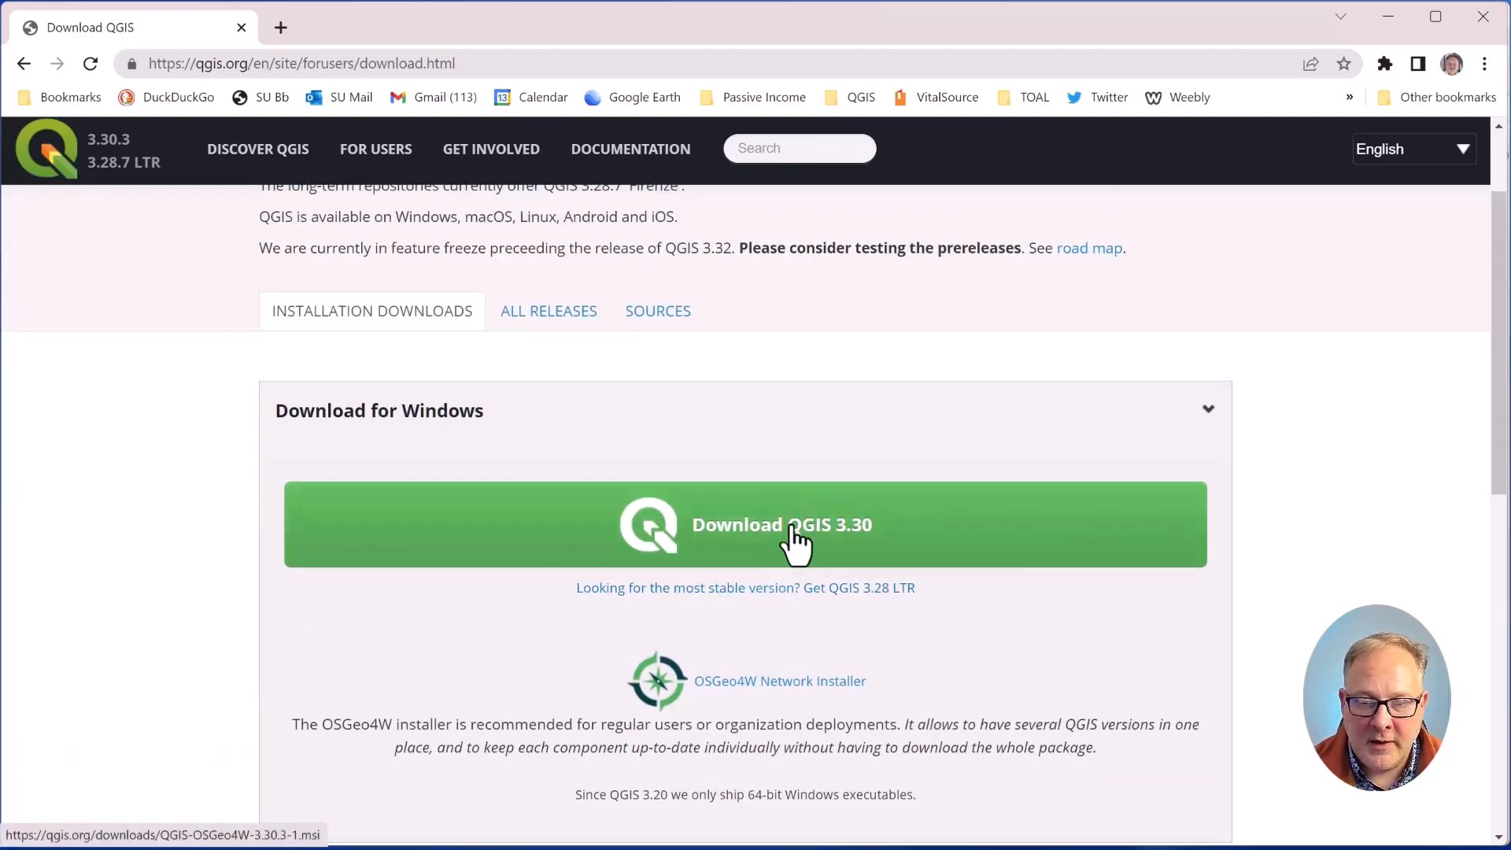
# Start the QGIS 3.30 installer download for Windows, cancel it and dismiss the download bar.
pyautogui.click(793, 526)
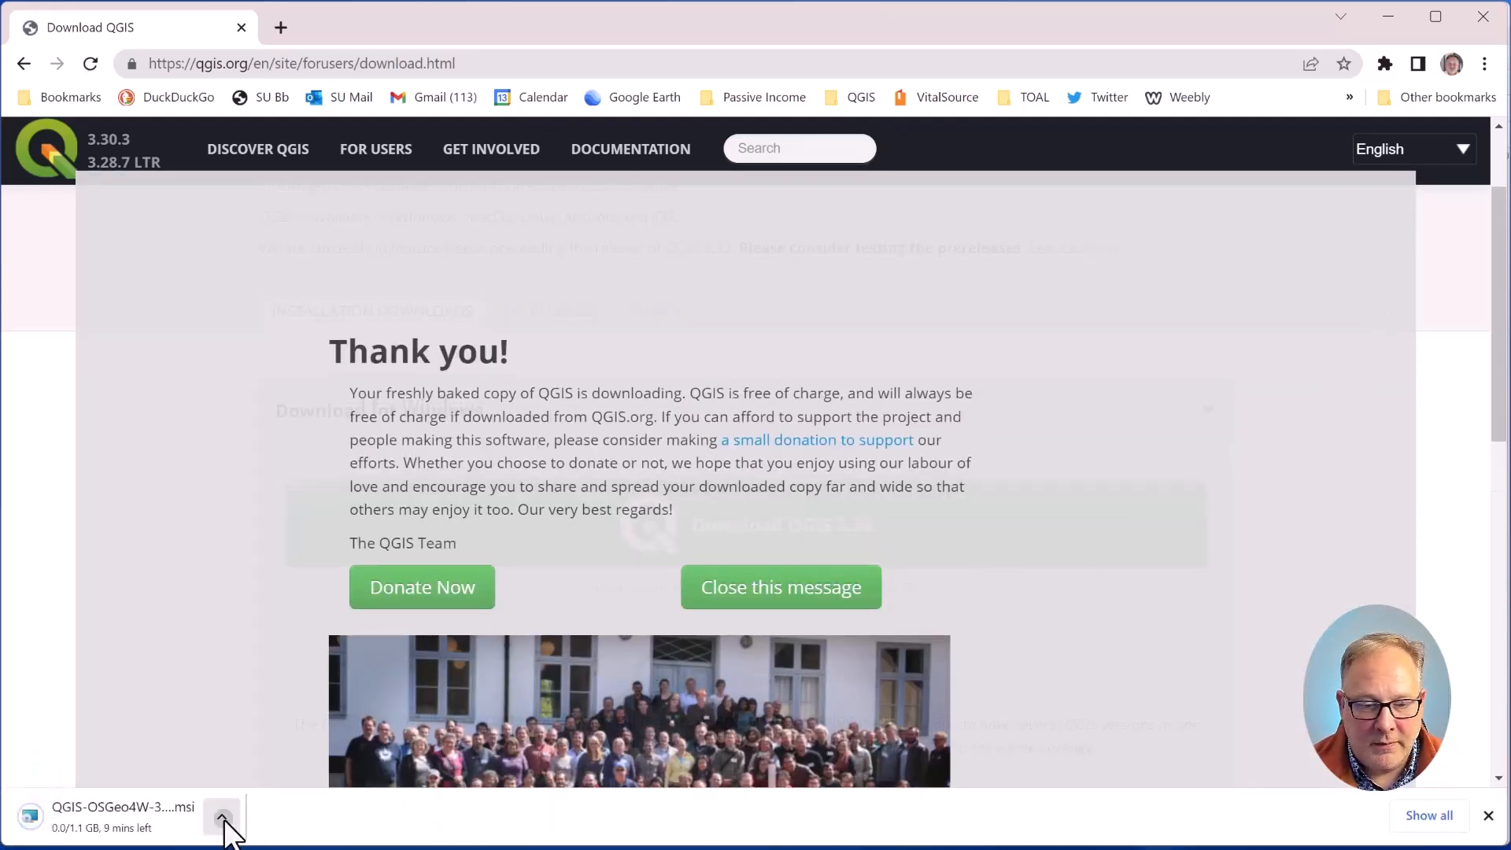
pyautogui.click(259, 849)
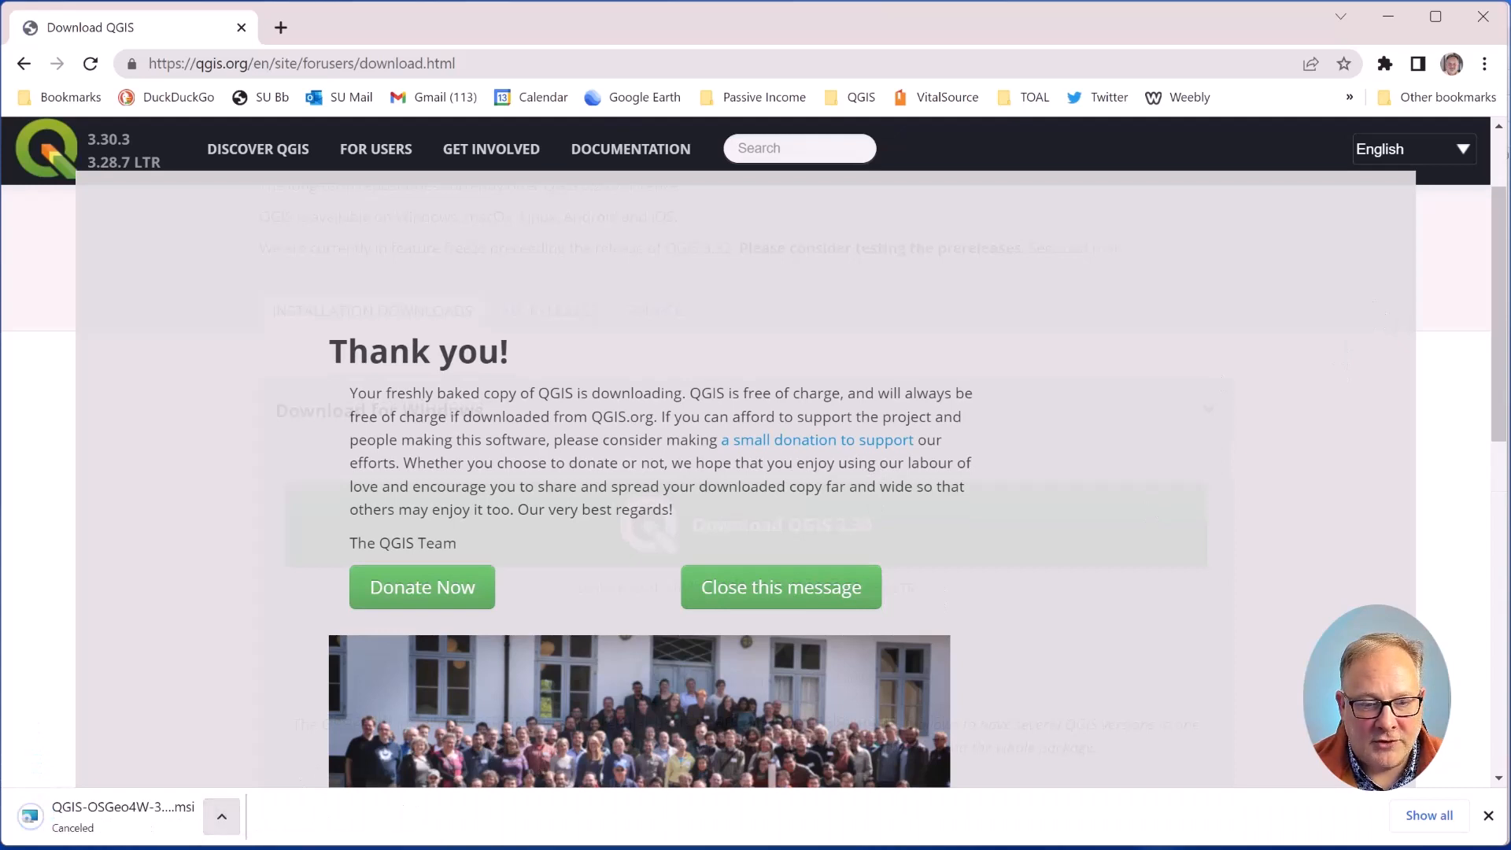
pyautogui.click(1489, 815)
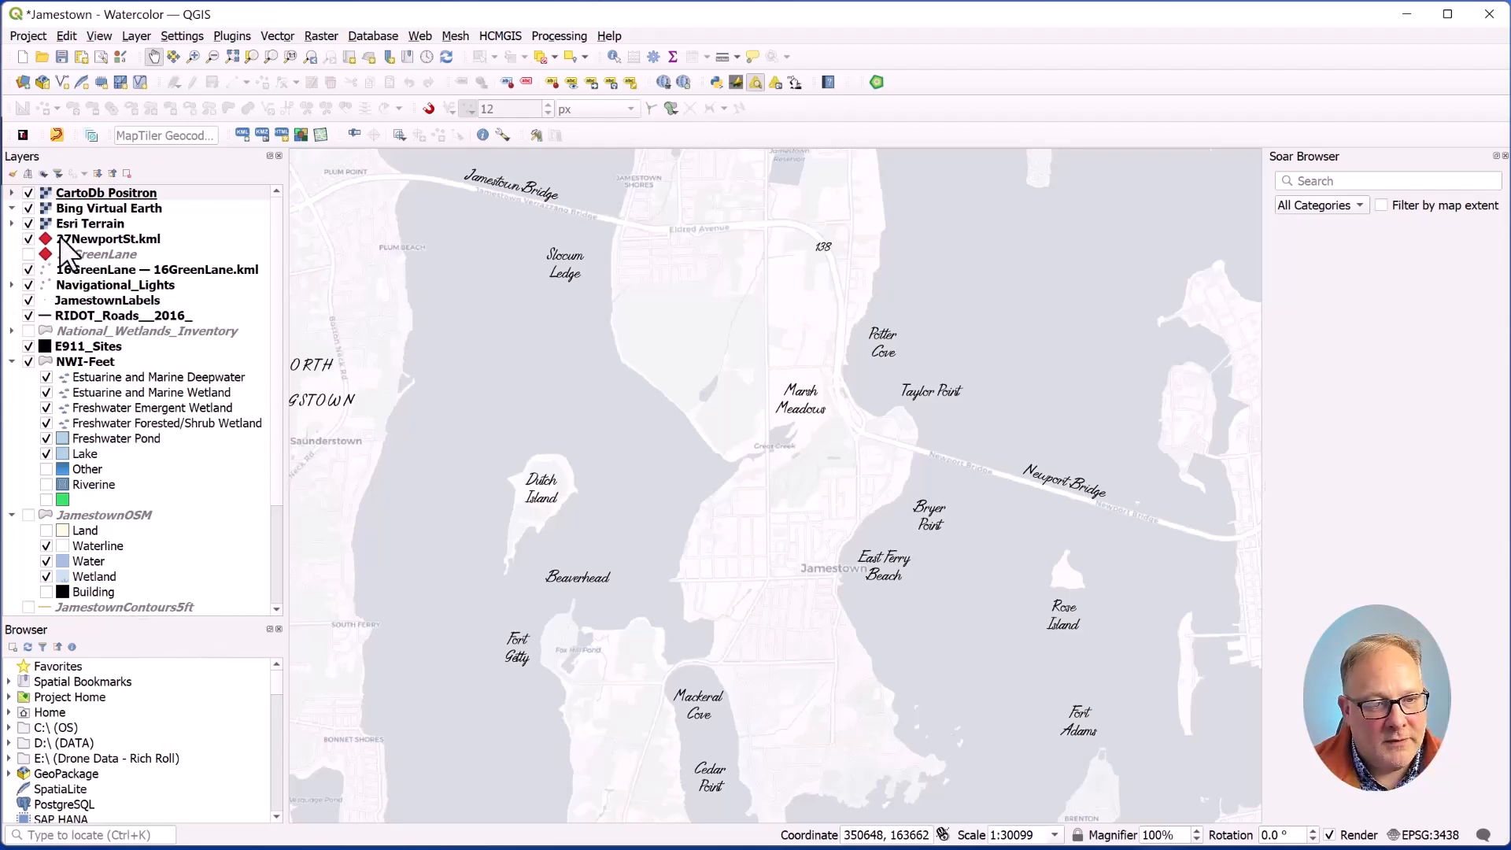
# Hide the CartoDb Positron, Bing Virtual Earth and Esri Terrain basemaps, leaving the RIDOT_Roads__2016_ layer on.
pyautogui.click(27, 316)
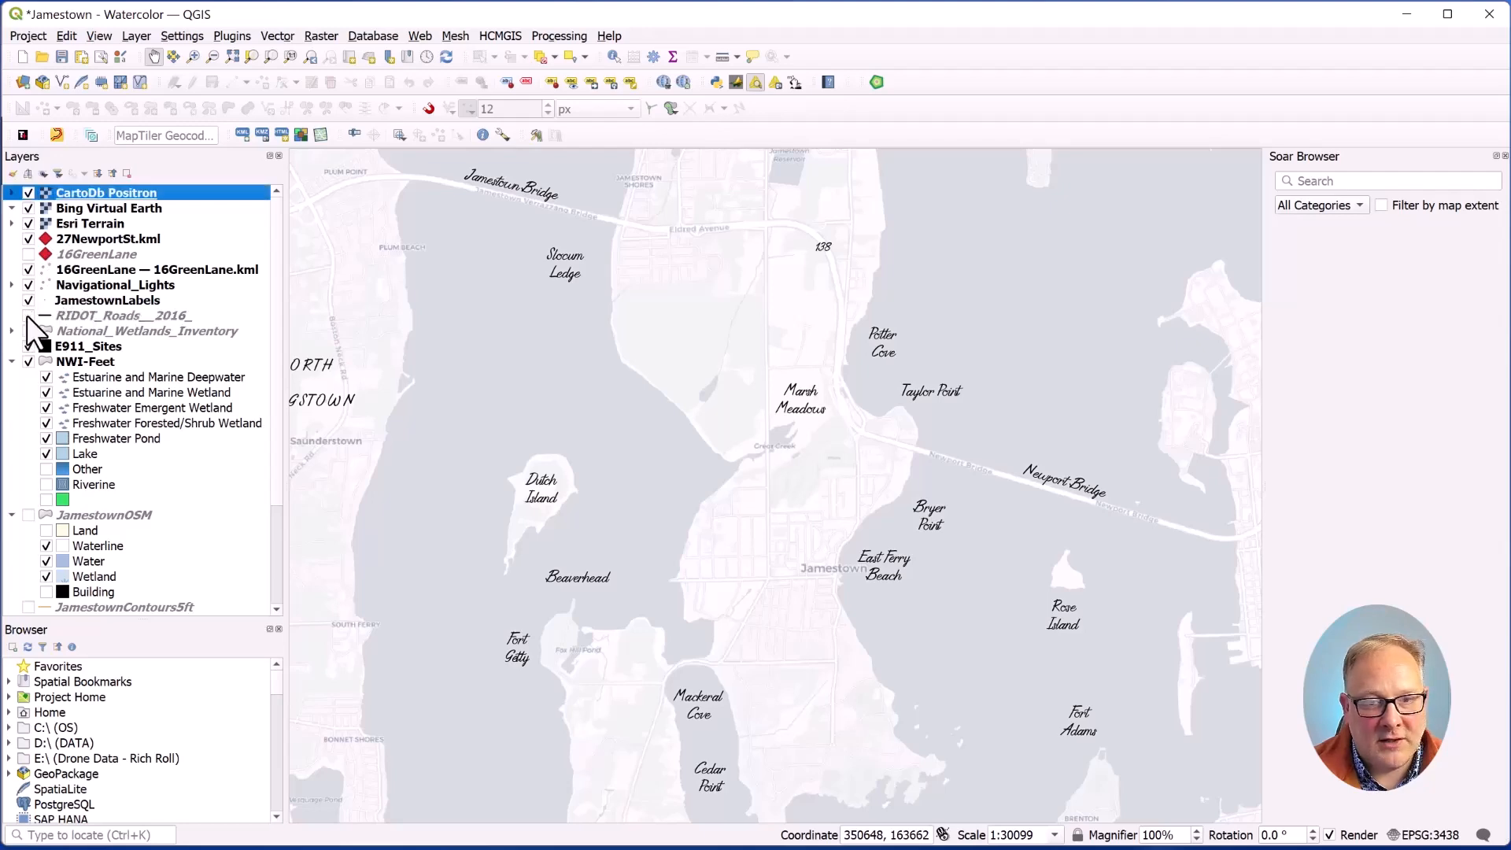
pyautogui.click(28, 315)
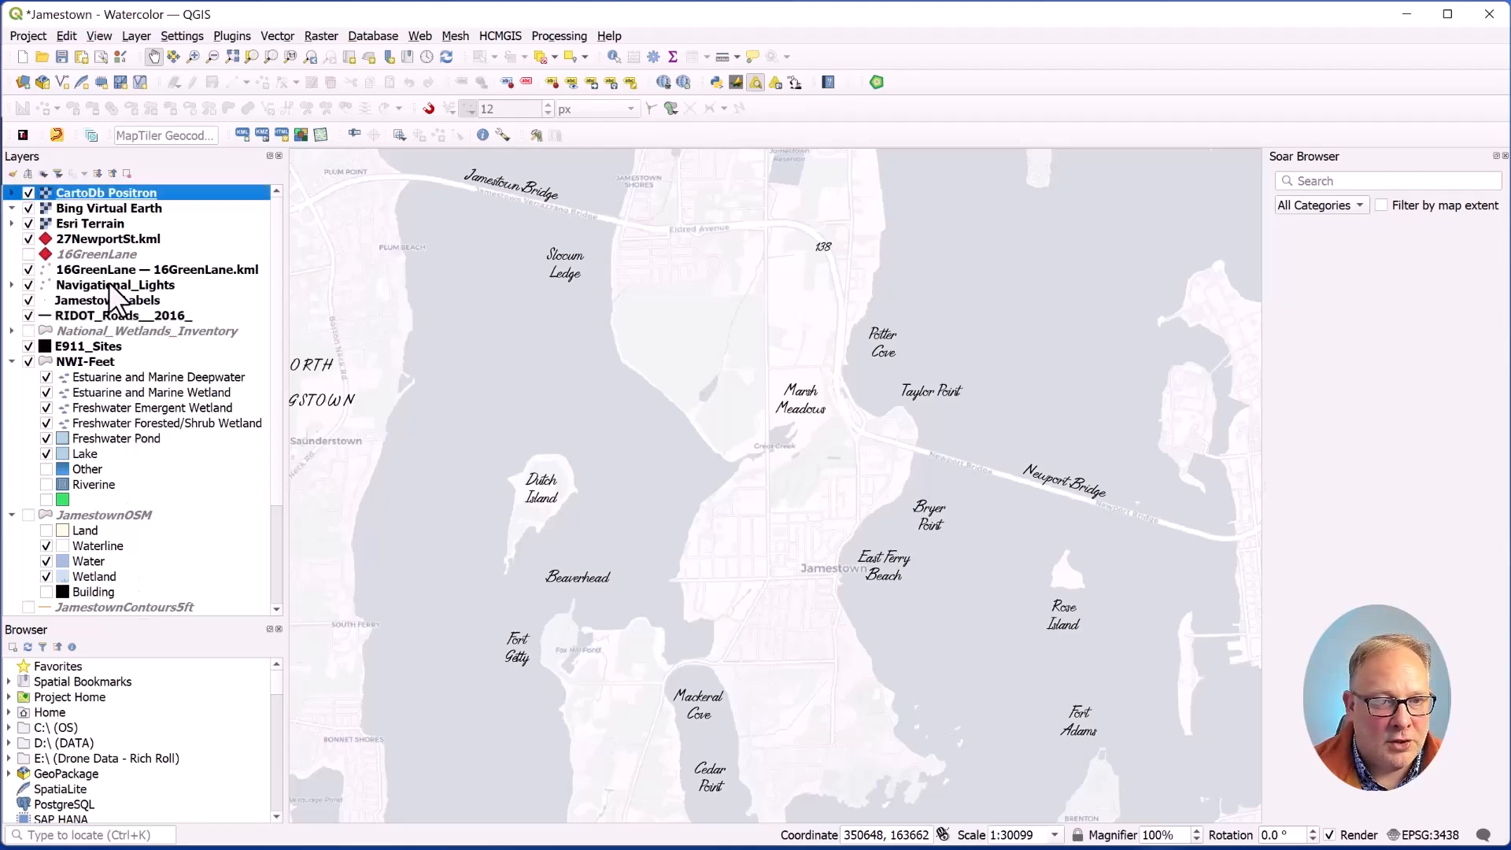
pyautogui.click(28, 193)
pyautogui.click(28, 208)
pyautogui.click(28, 223)
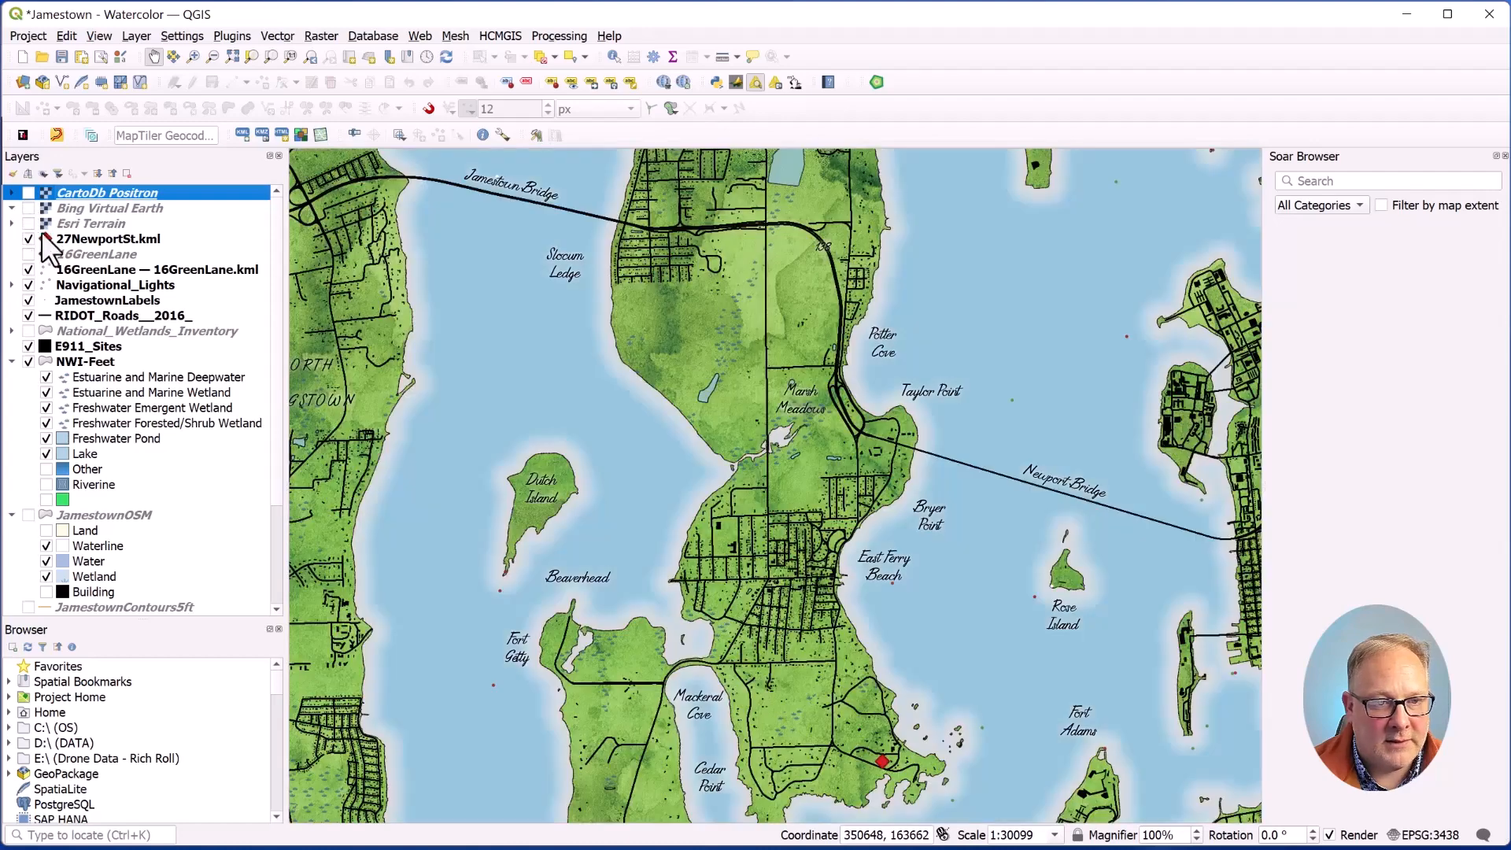
# Toggle the RIDOT_Roads__2016_, NWI-Feet and JamestownOSM layers to compare the map with and without each, restoring their visibility.
pyautogui.click(29, 316)
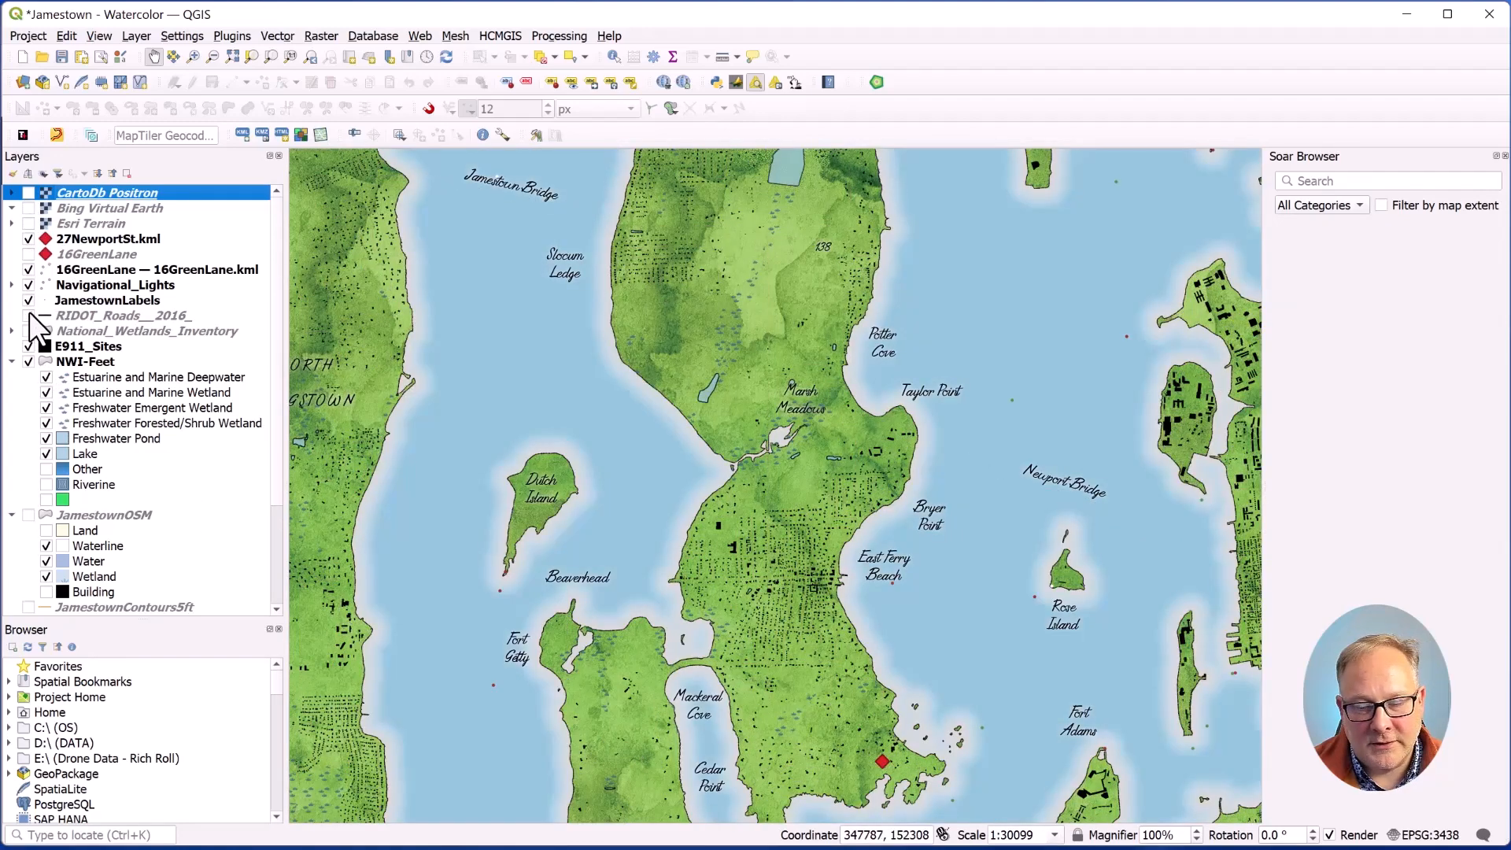
pyautogui.click(30, 316)
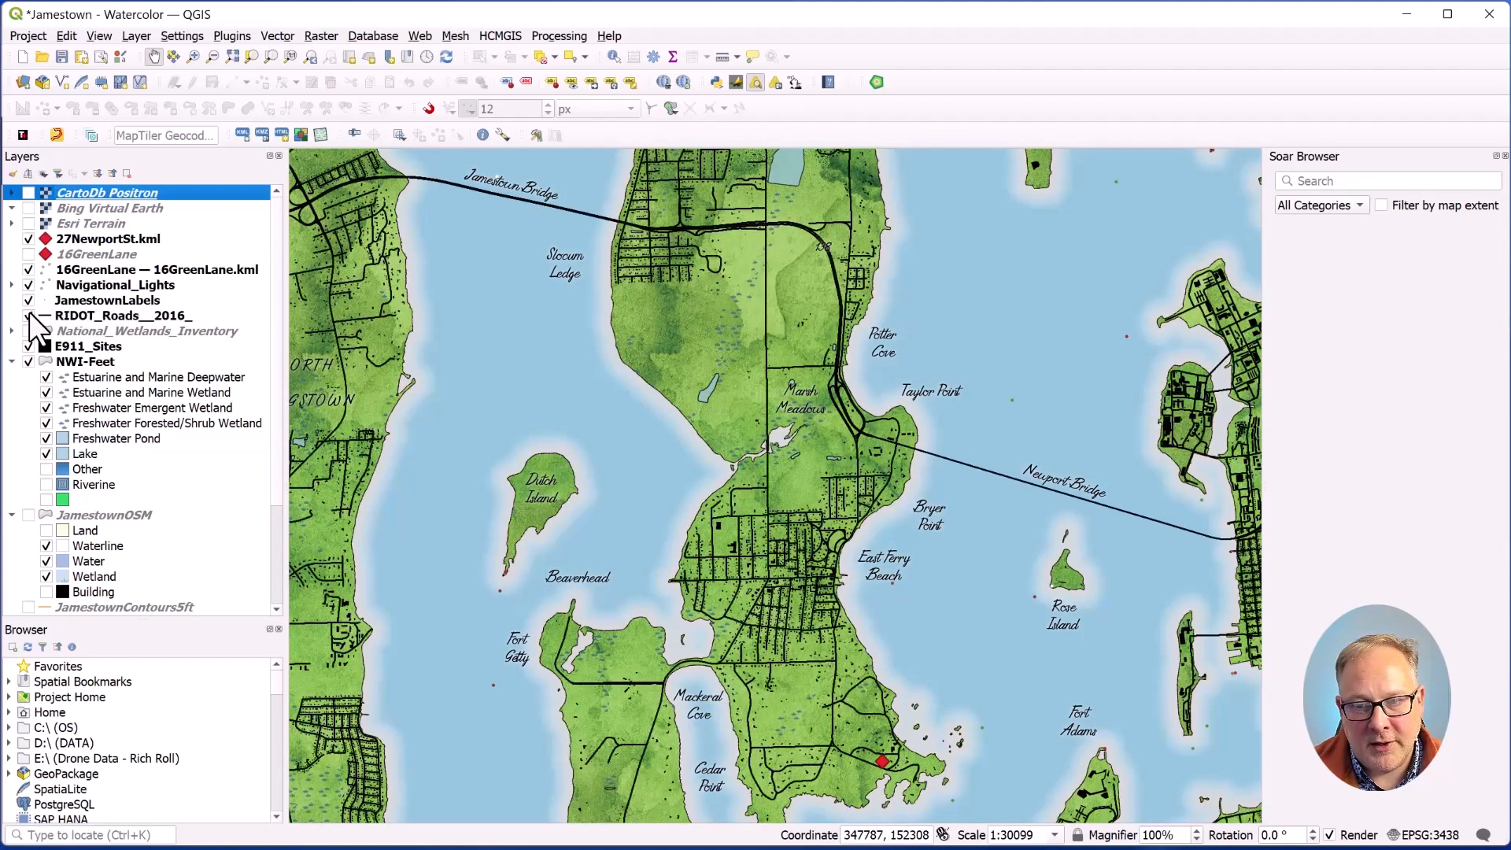
pyautogui.click(26, 362)
pyautogui.click(28, 363)
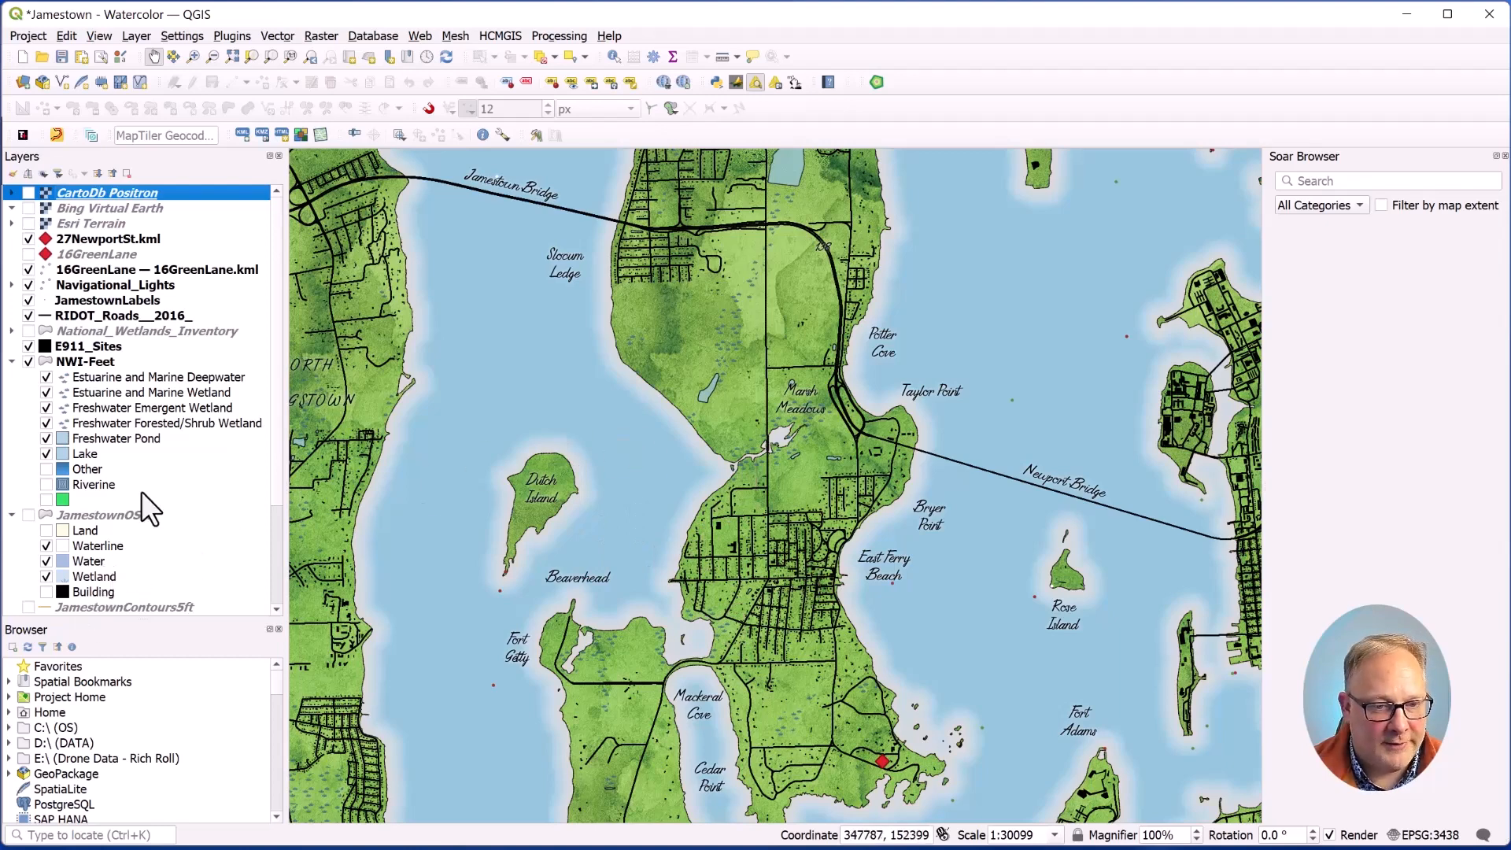
pyautogui.click(27, 514)
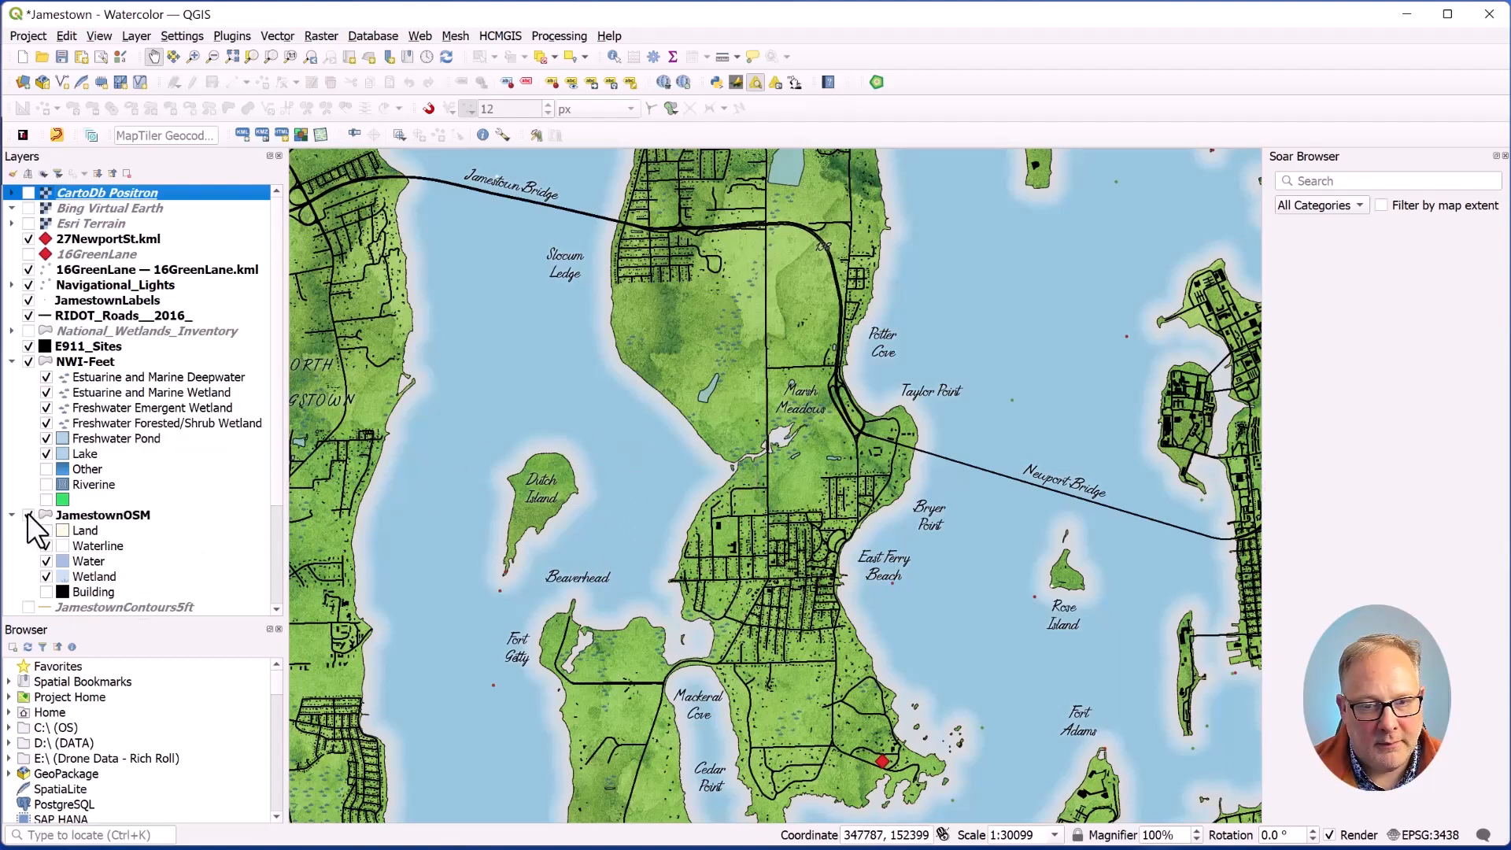
pyautogui.click(32, 517)
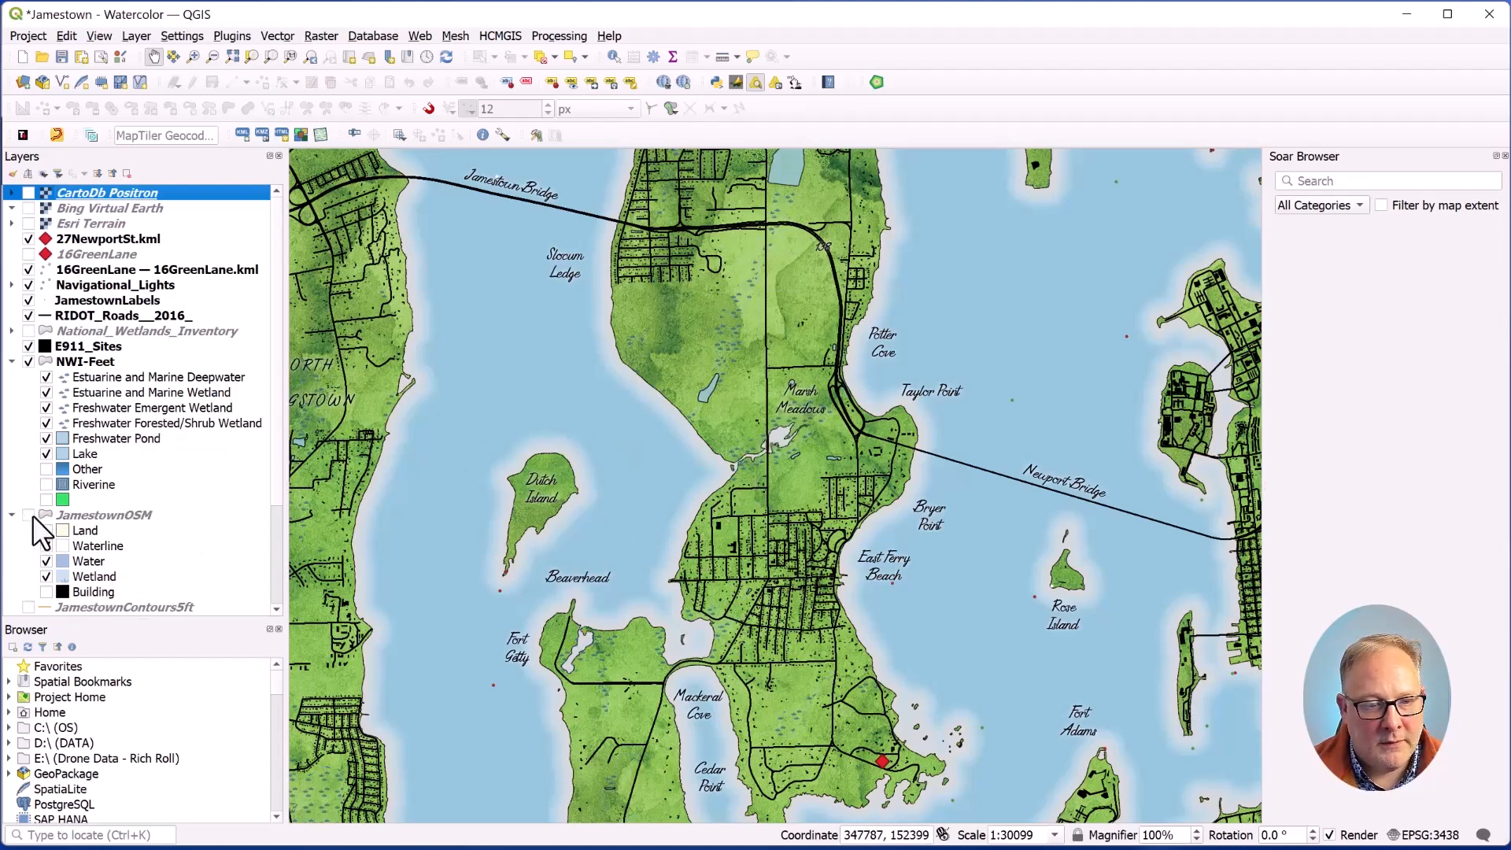
# Preview the CartoDb Positron, Bing Virtual Earth and Esri Terrain basemaps one at a time, hiding each again.
pyautogui.click(29, 192)
pyautogui.click(29, 192)
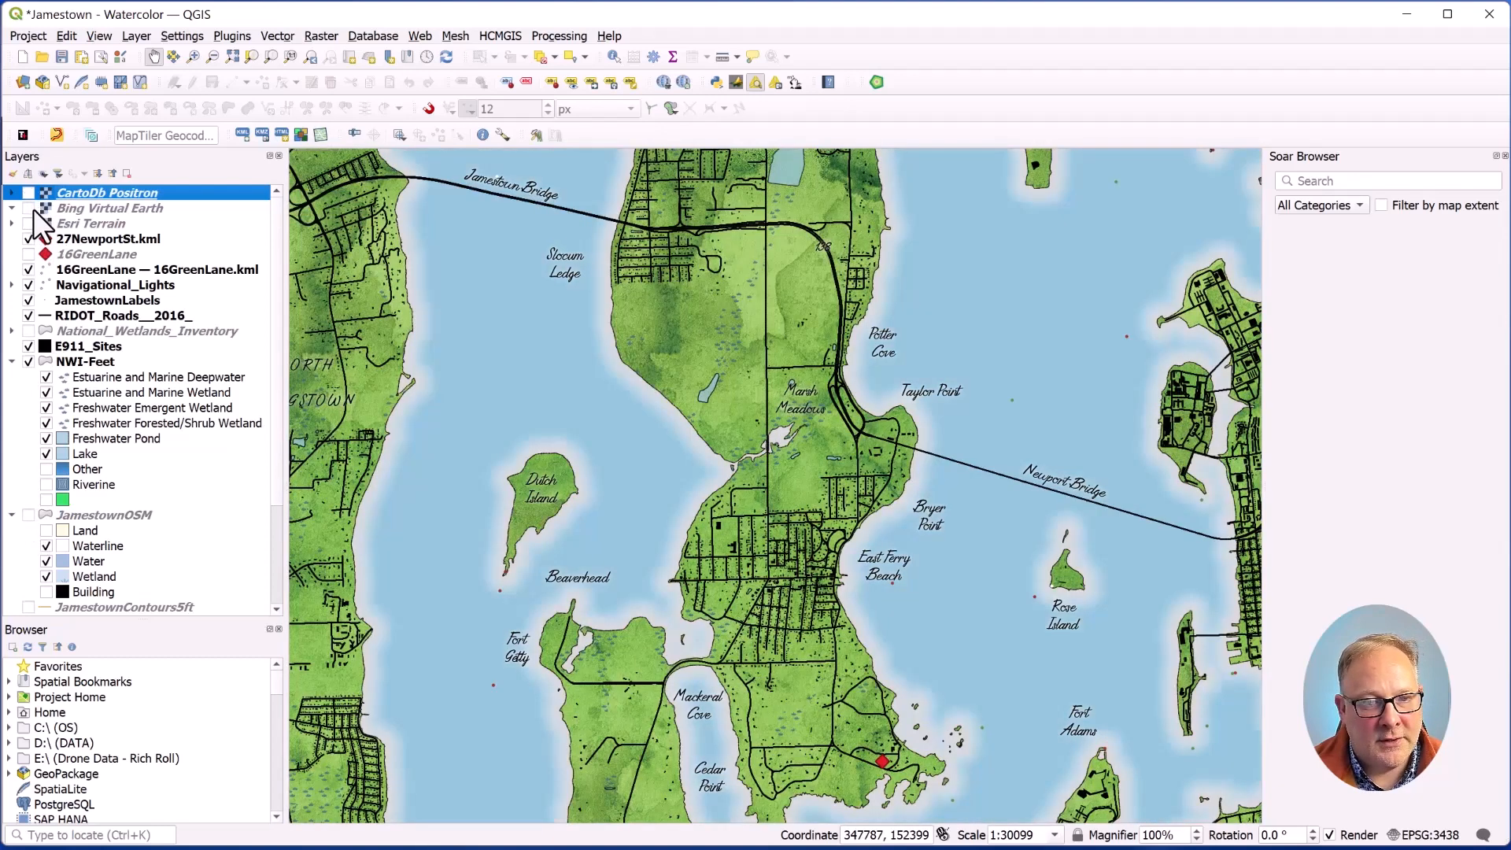
pyautogui.click(30, 208)
pyautogui.click(30, 208)
pyautogui.click(29, 224)
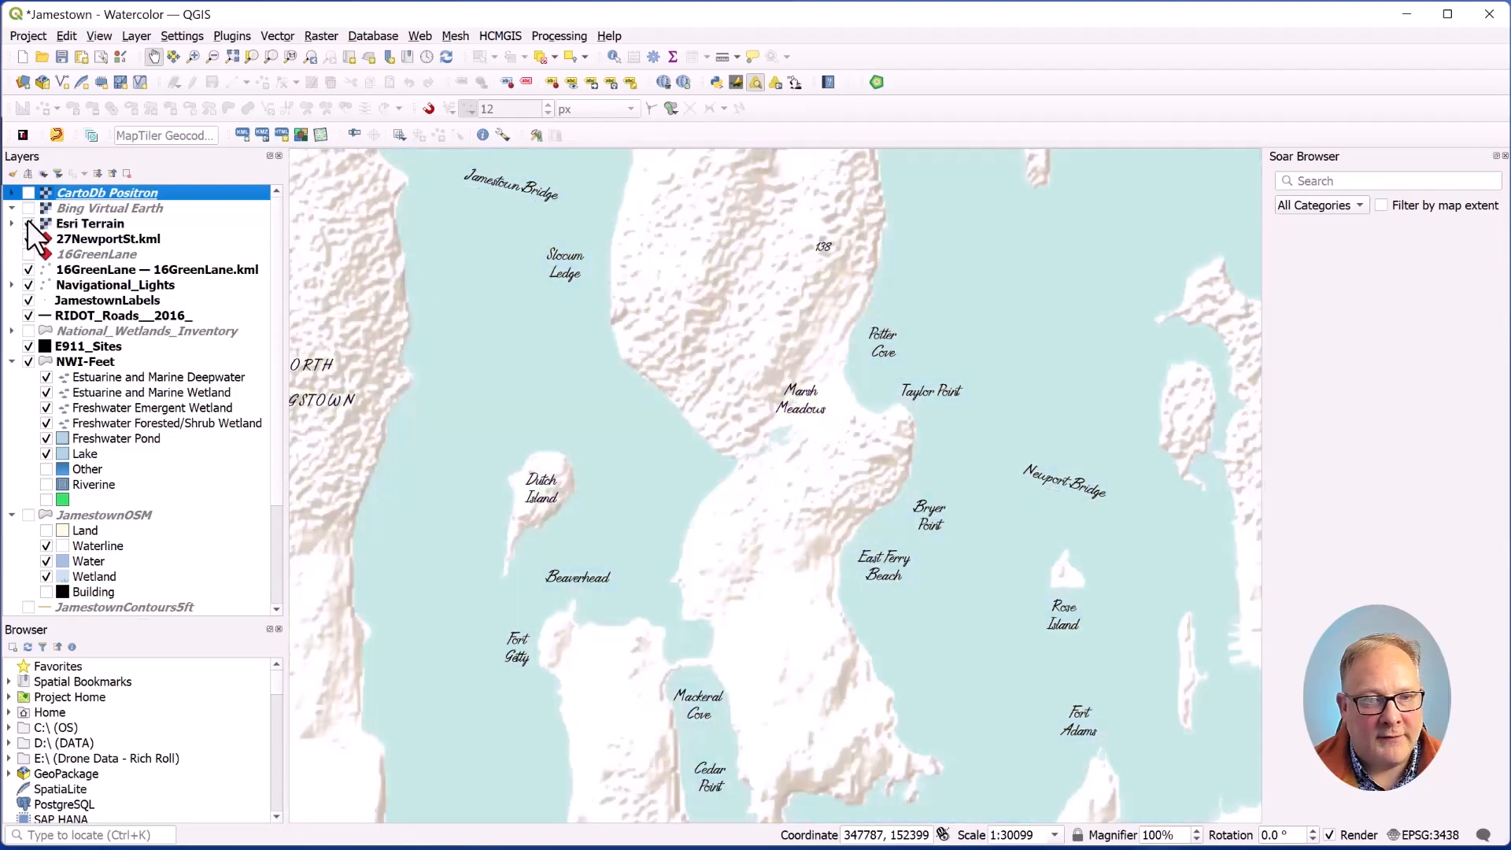
pyautogui.click(29, 224)
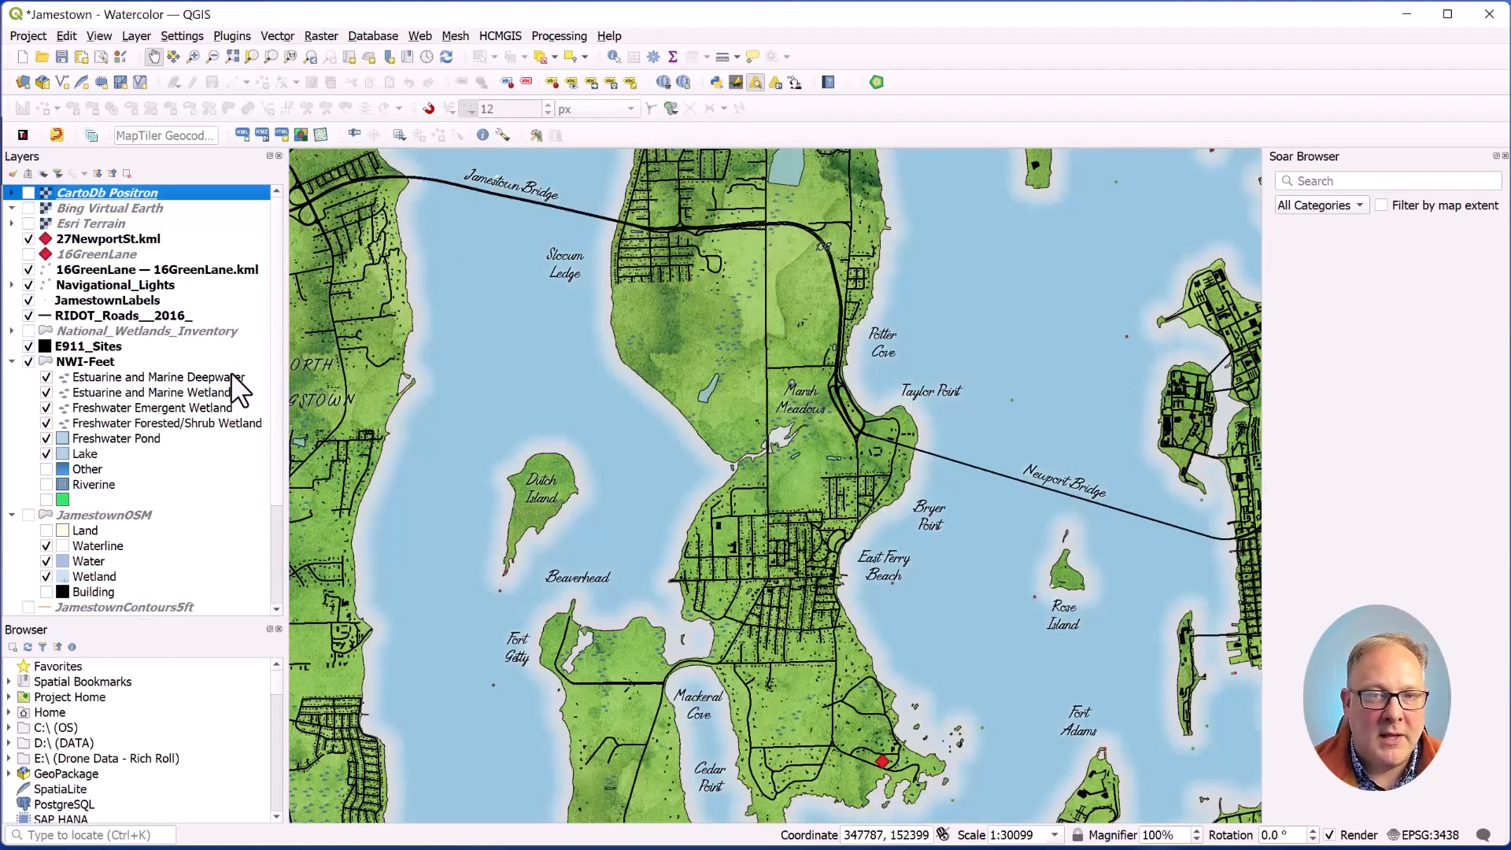
pyautogui.click(177, 33)
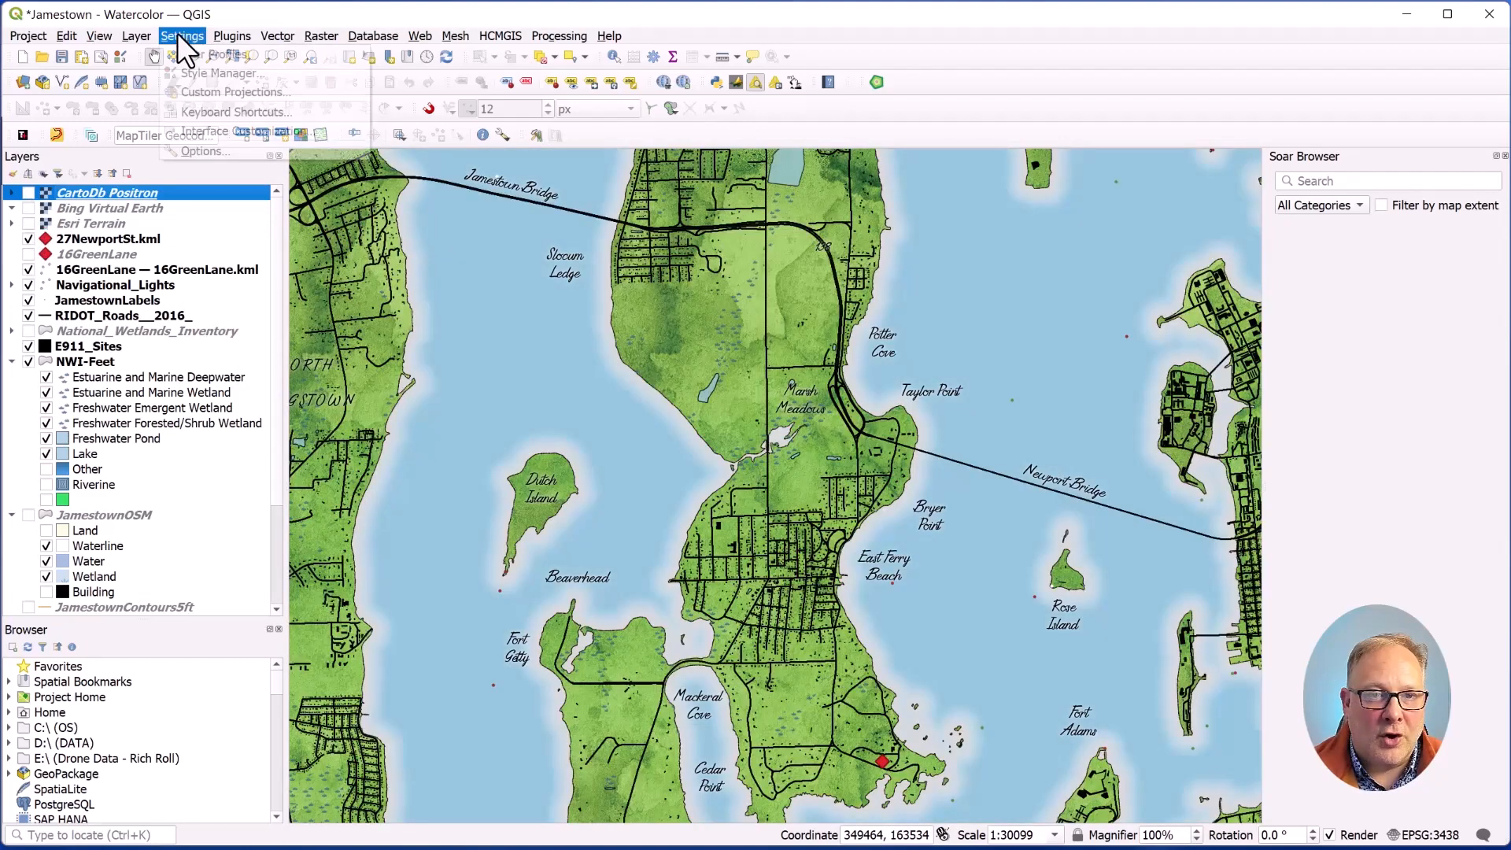
pyautogui.moveTo(128, 33)
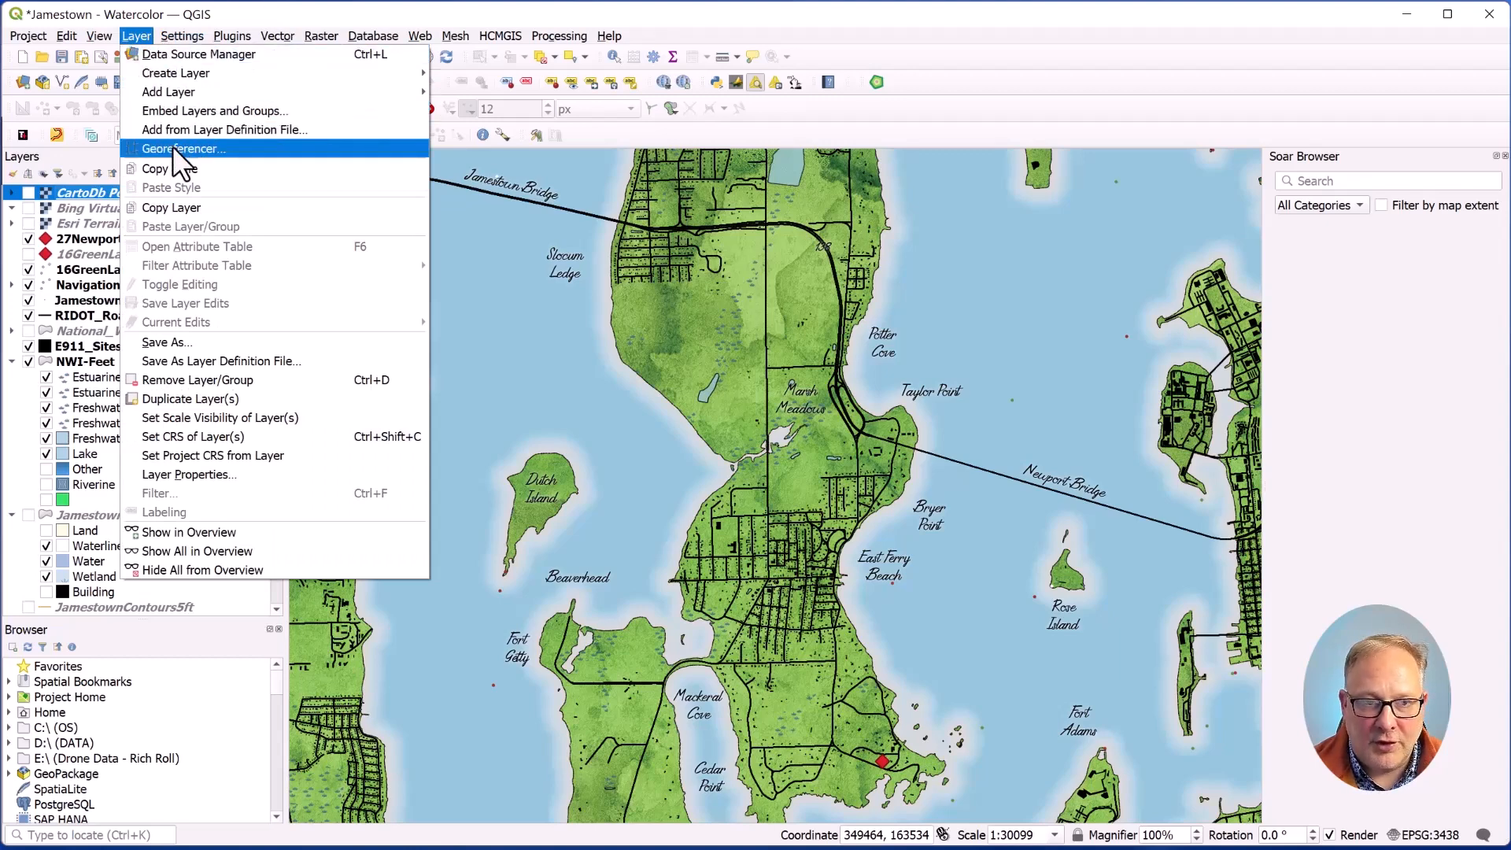
pyautogui.moveTo(232, 35)
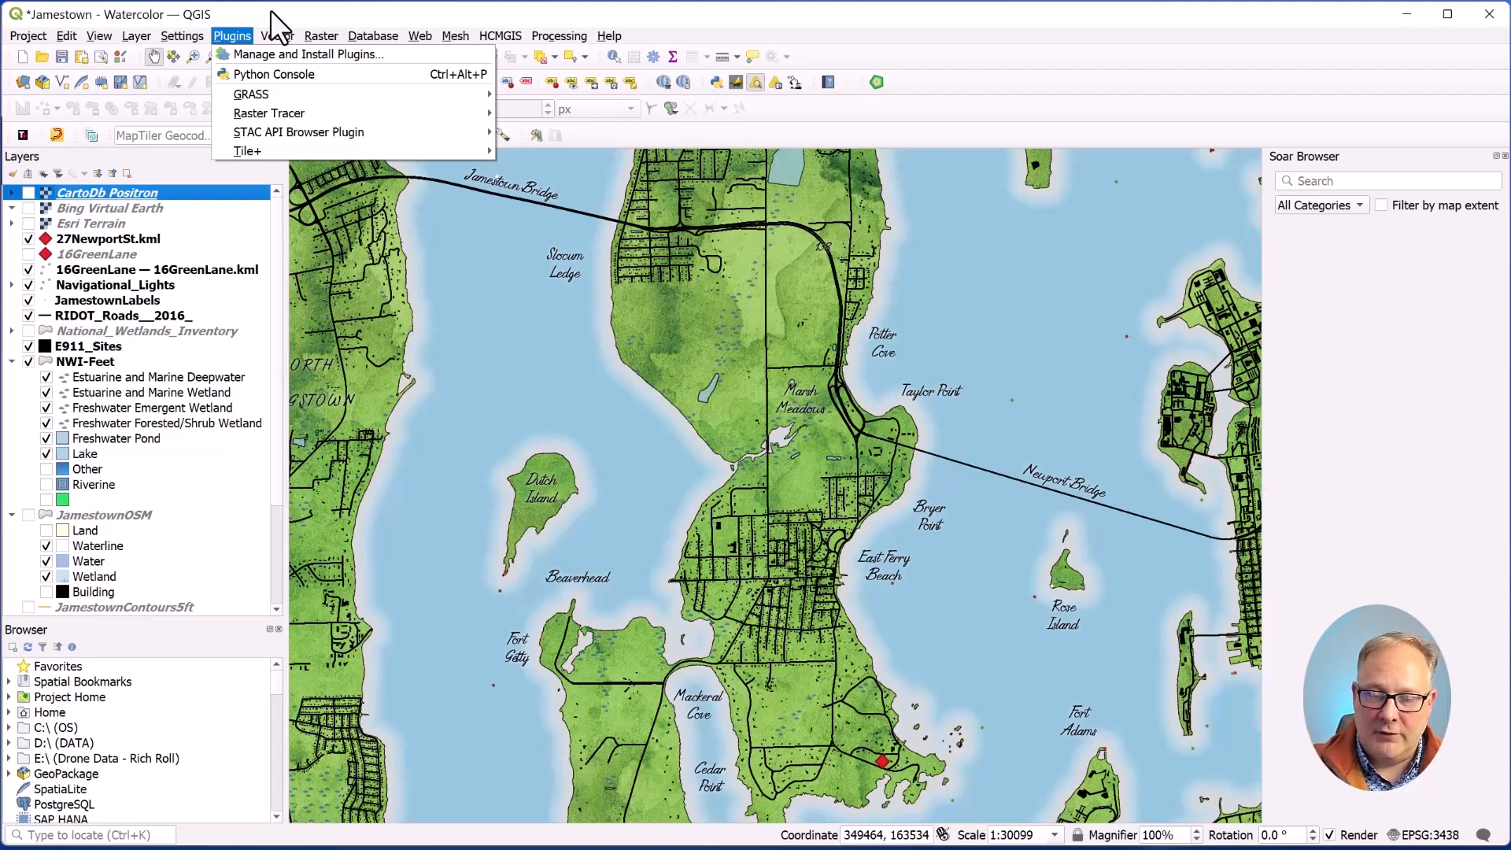
pyautogui.moveTo(286, 31)
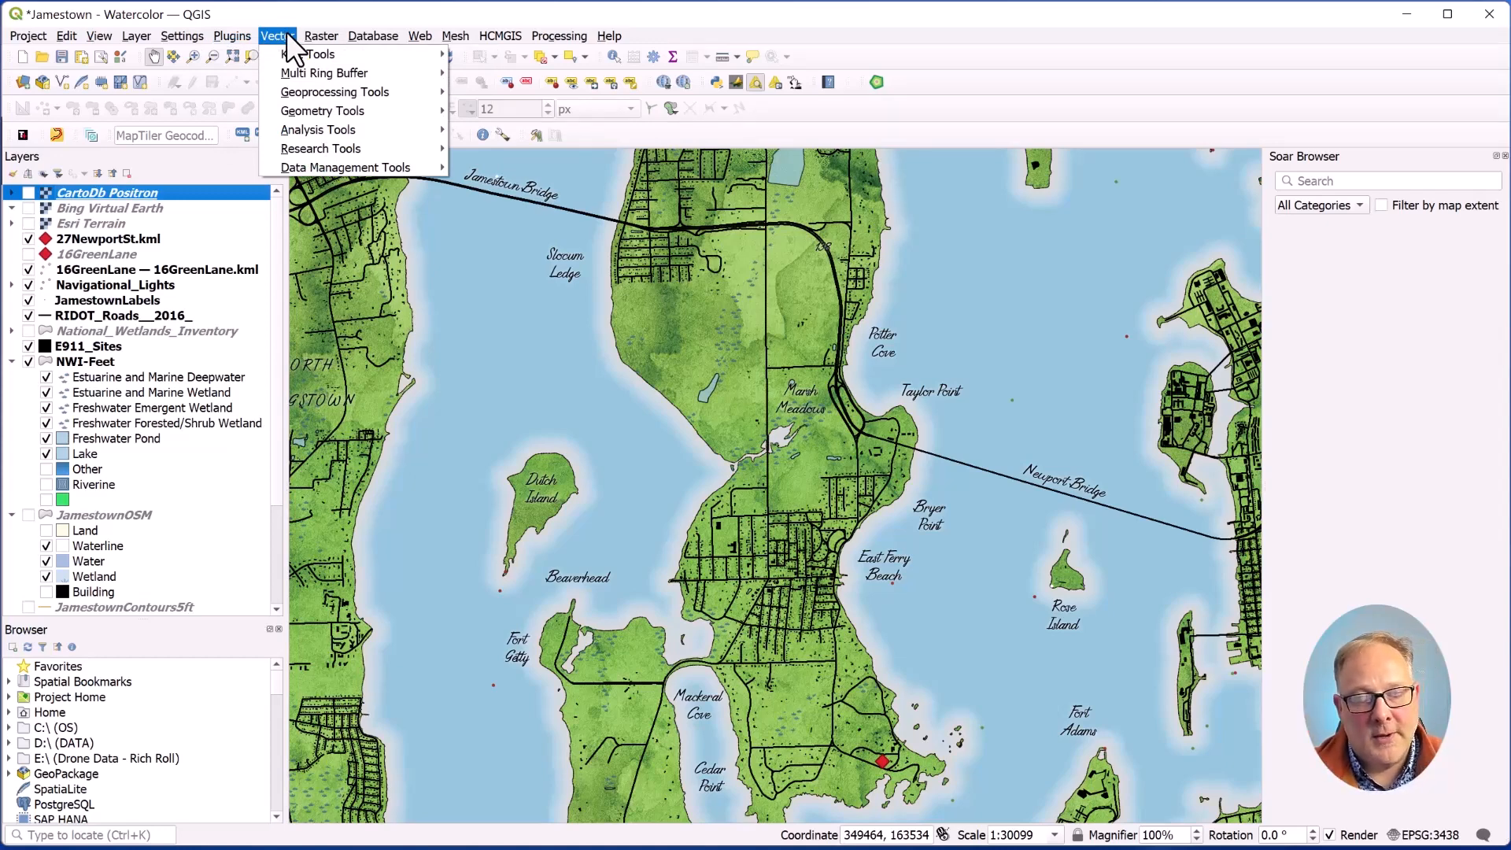
pyautogui.moveTo(417, 44)
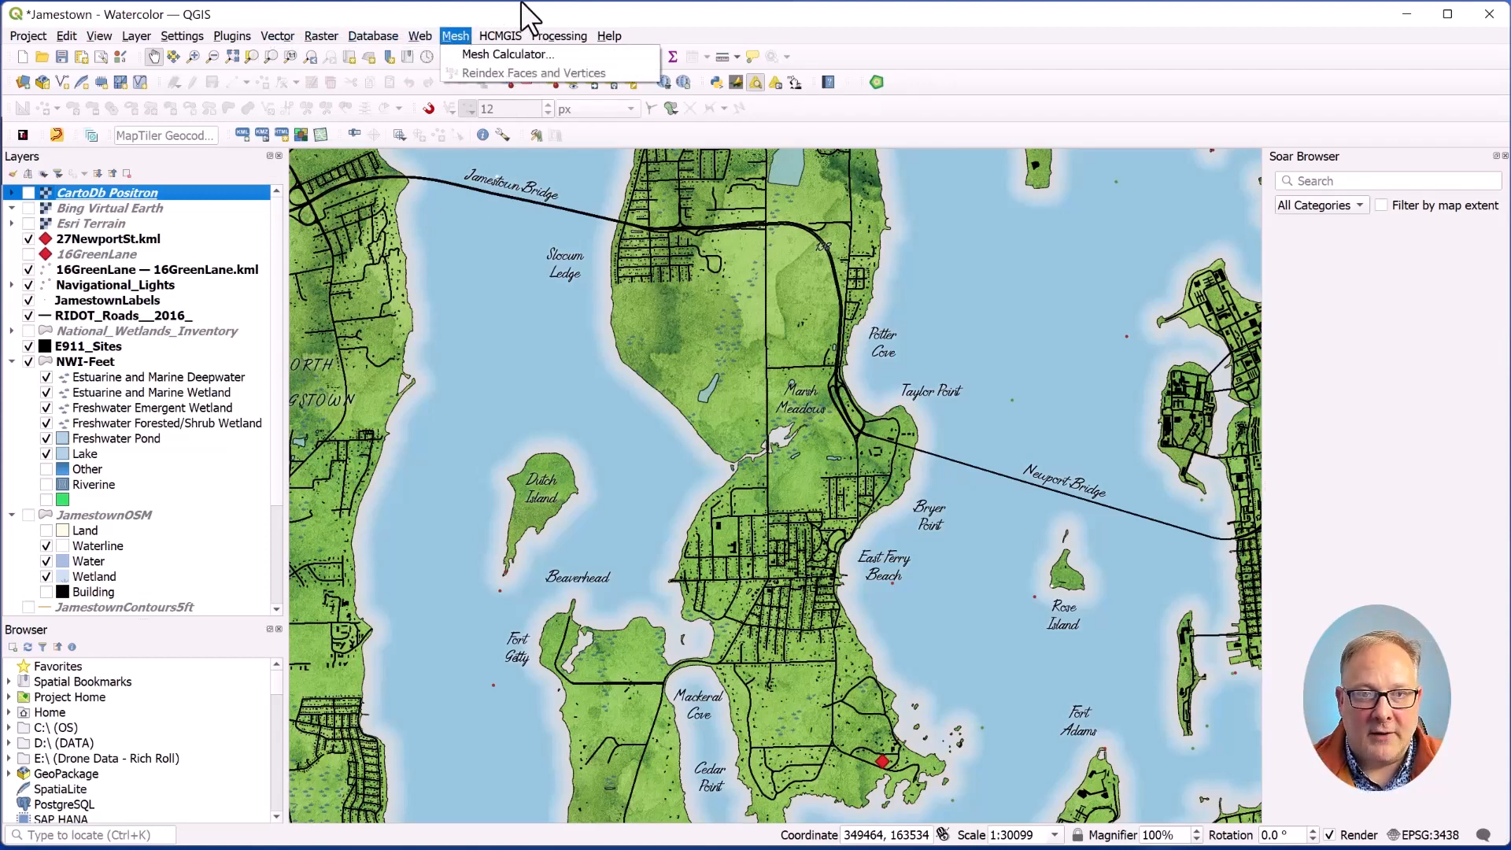
pyautogui.moveTo(500, 35)
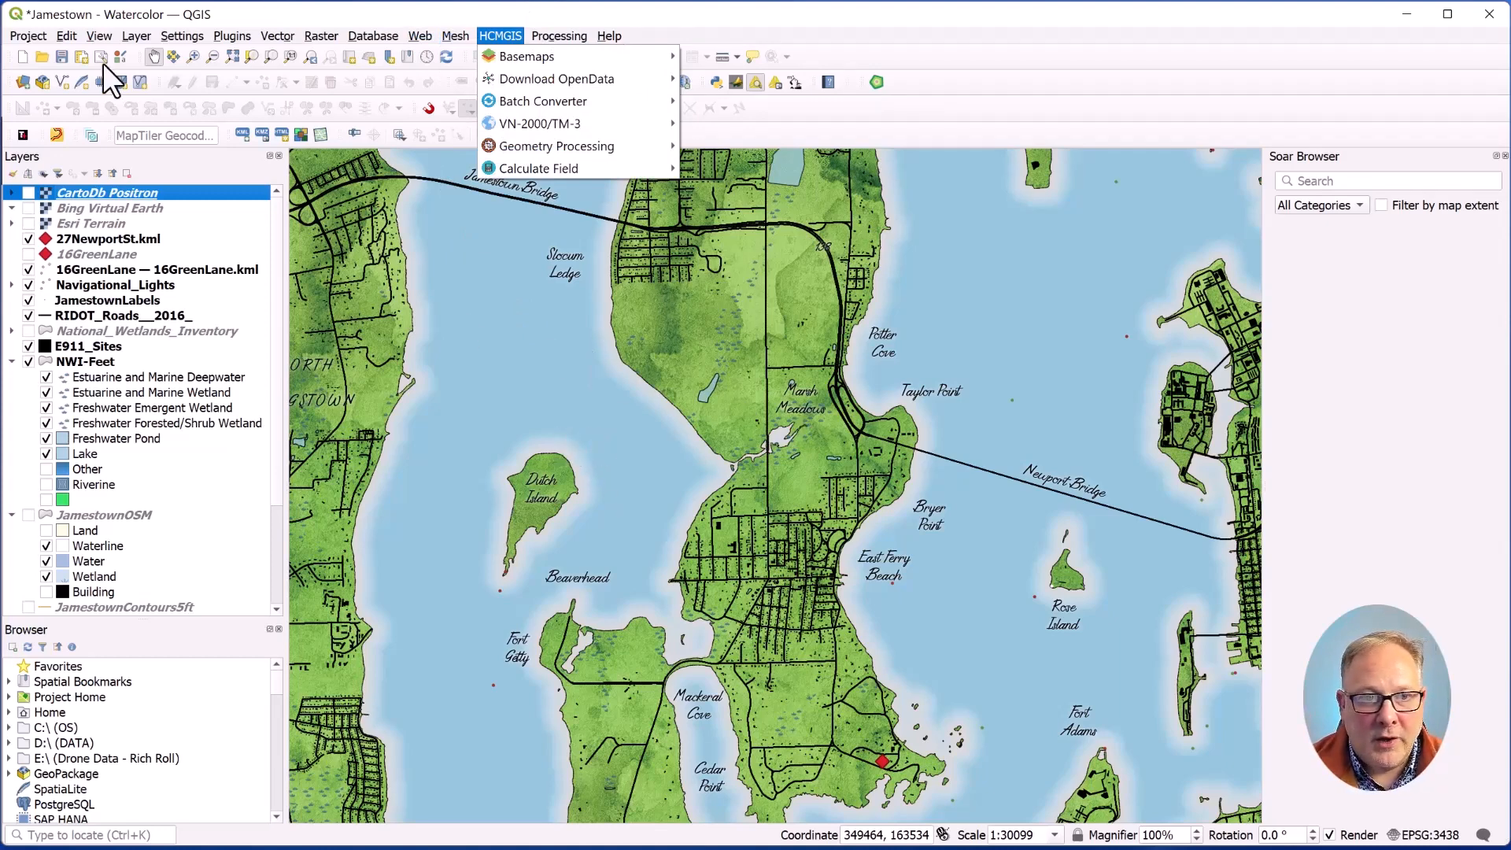
pyautogui.press('Escape')
# Open the existing "13 x 19 Portrait copy copy" print layout, reposition its window to inspect the Jamestown map and item list, and minimize it.
pyautogui.click(28, 36)
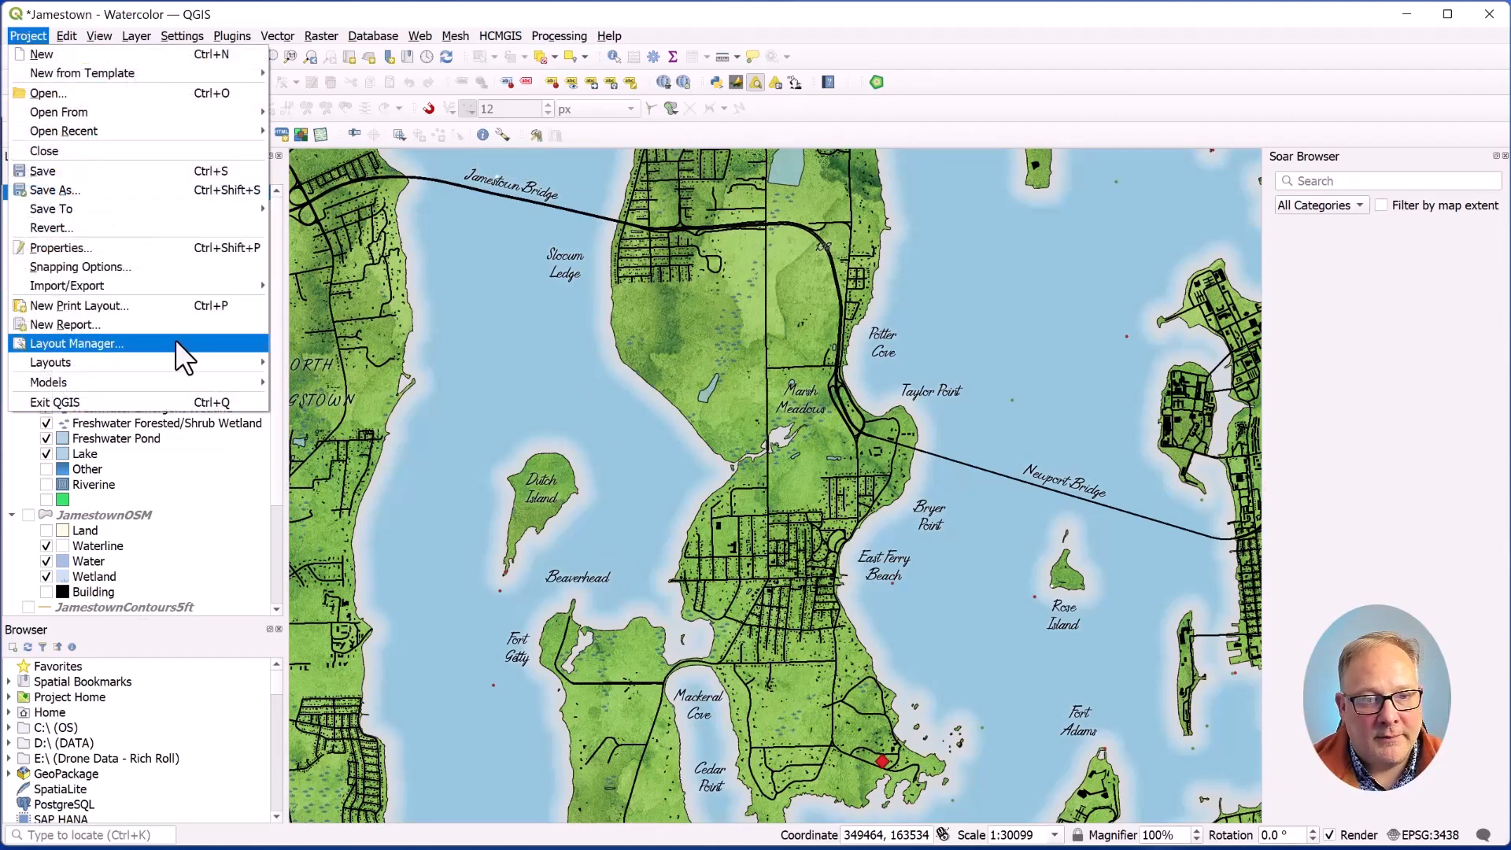
pyautogui.moveTo(189, 360)
pyautogui.click(376, 396)
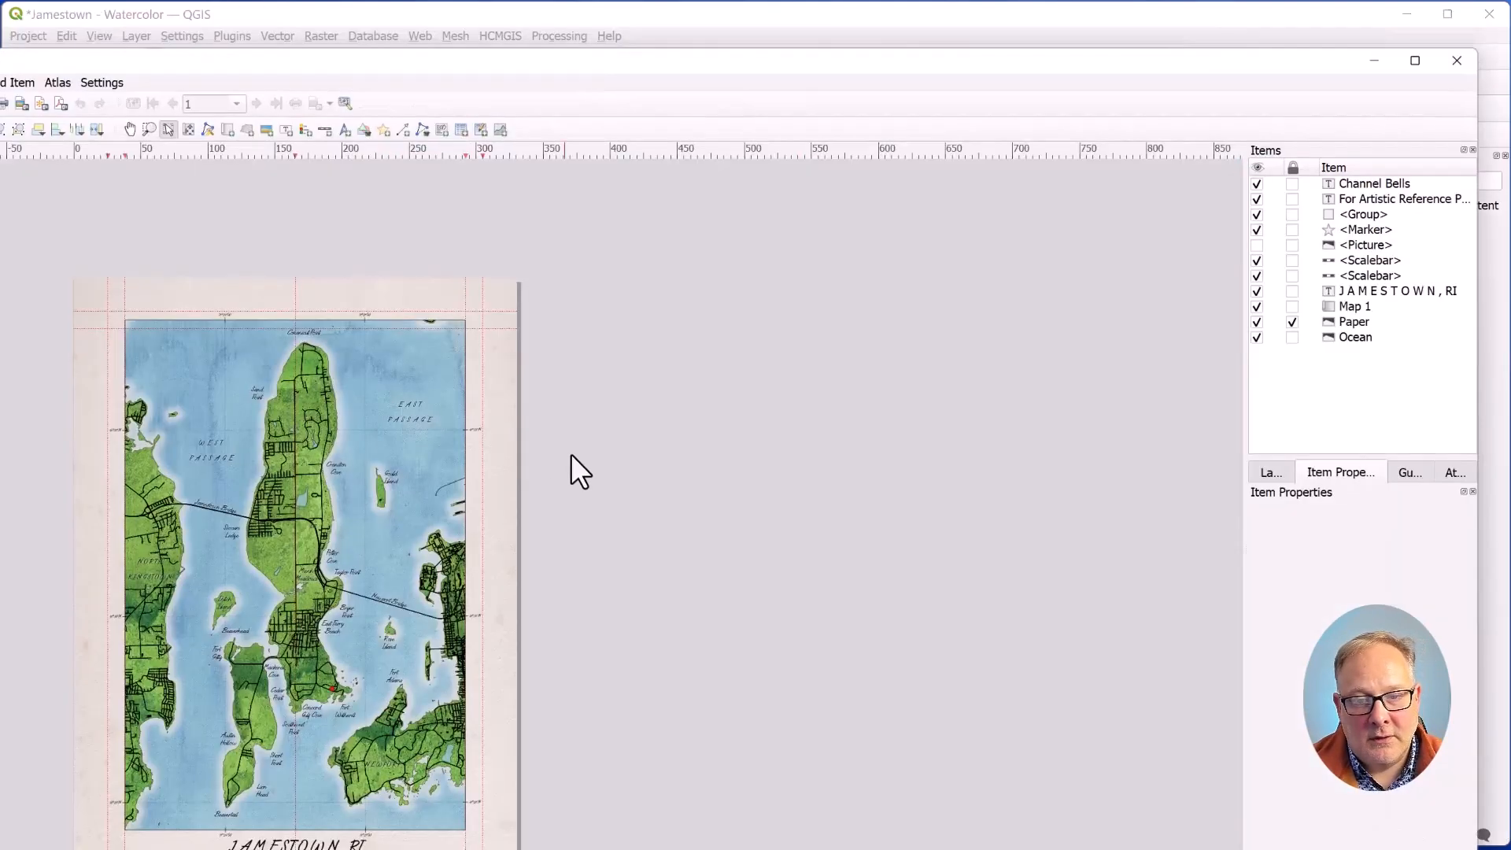
pyautogui.moveTo(347, 65); pyautogui.dragTo(564, 6)
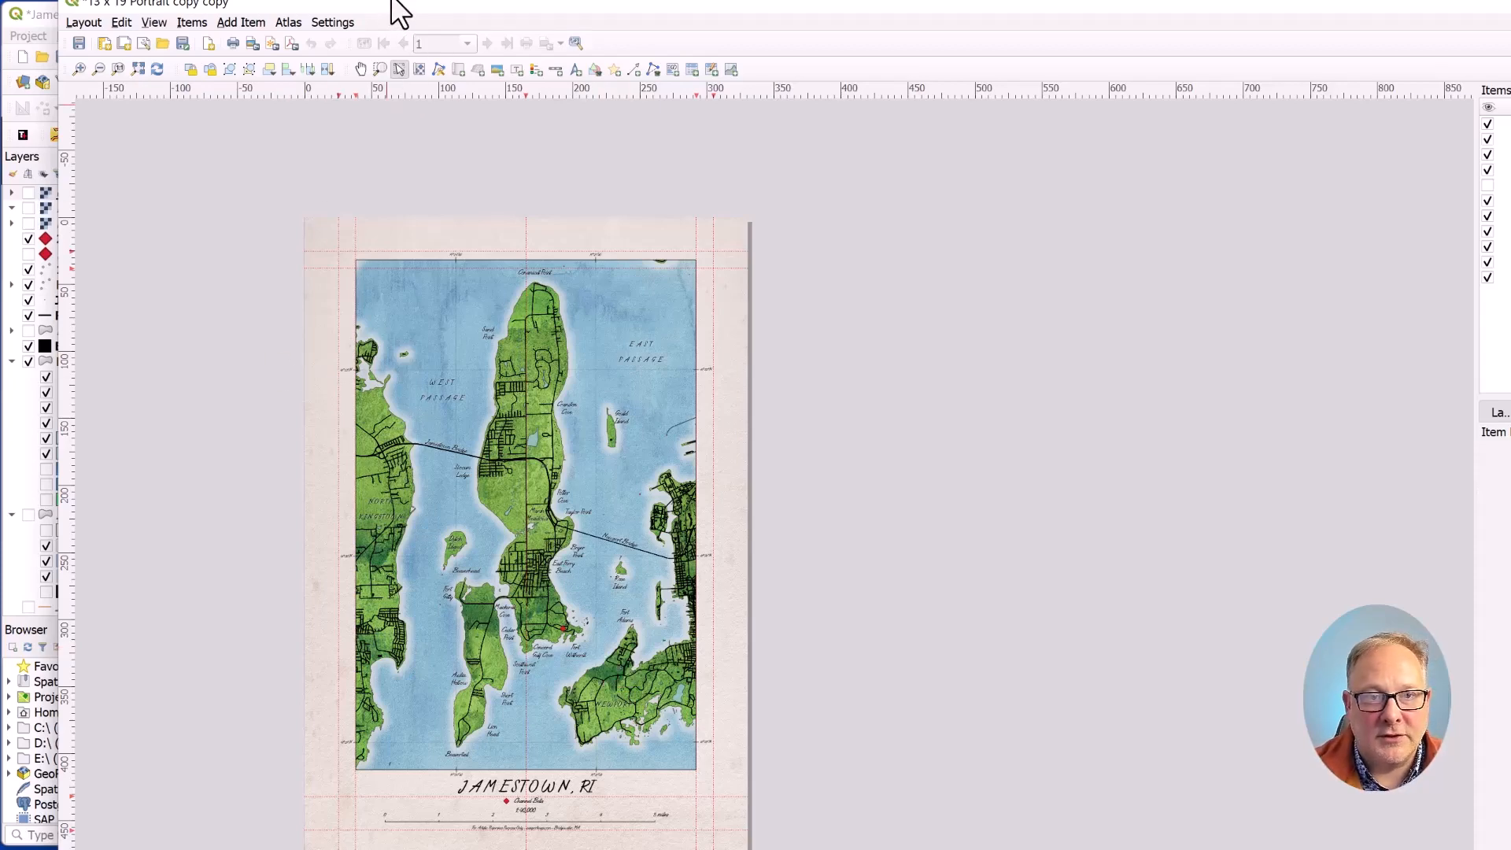
pyautogui.moveTo(400, 12); pyautogui.dragTo(352, 94)
pyautogui.moveTo(1287, 76); pyautogui.dragTo(955, 93)
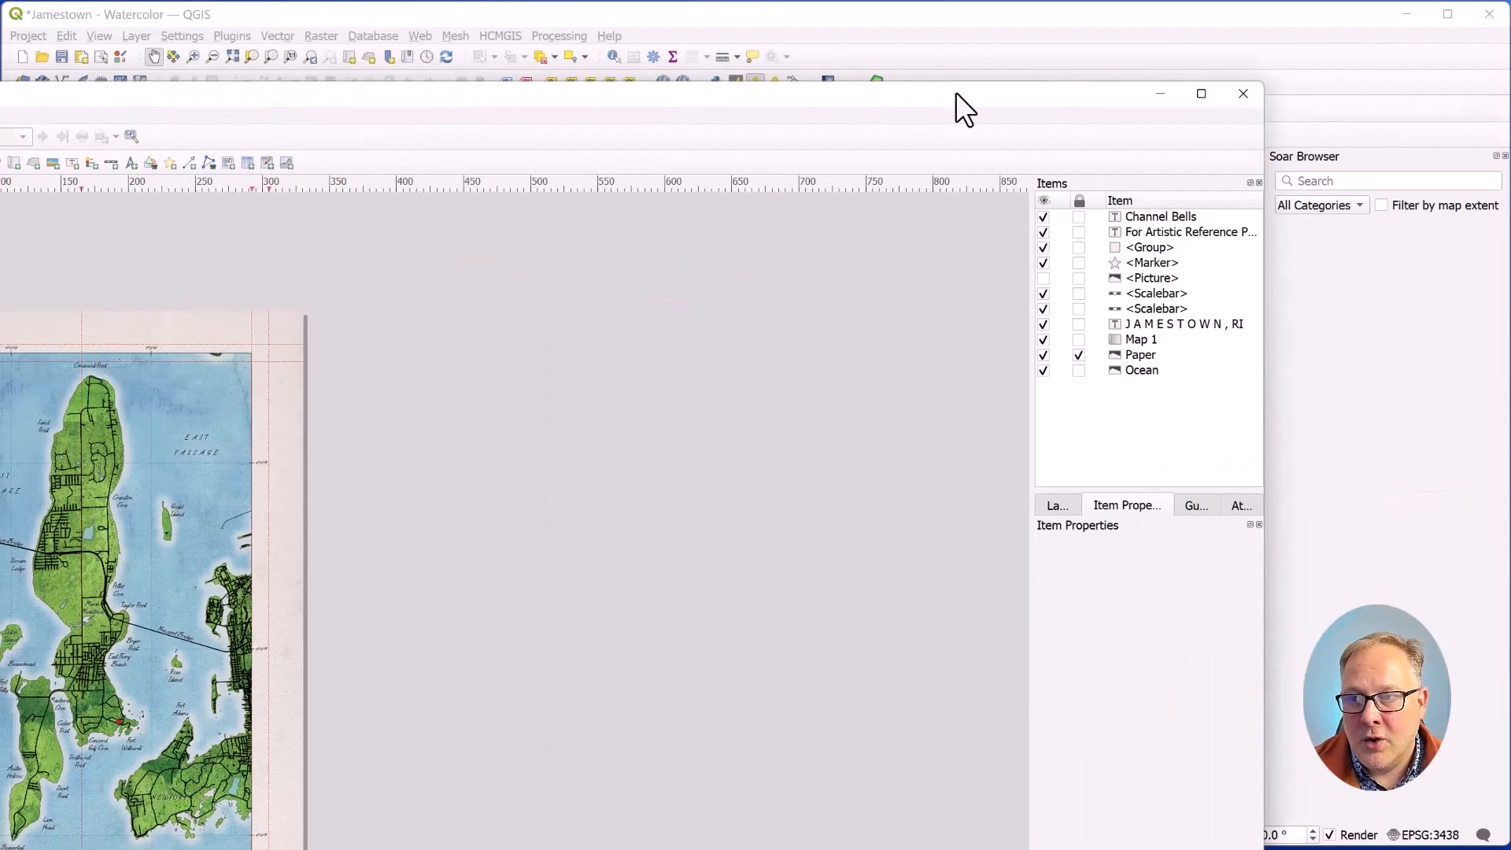
pyautogui.click(1162, 93)
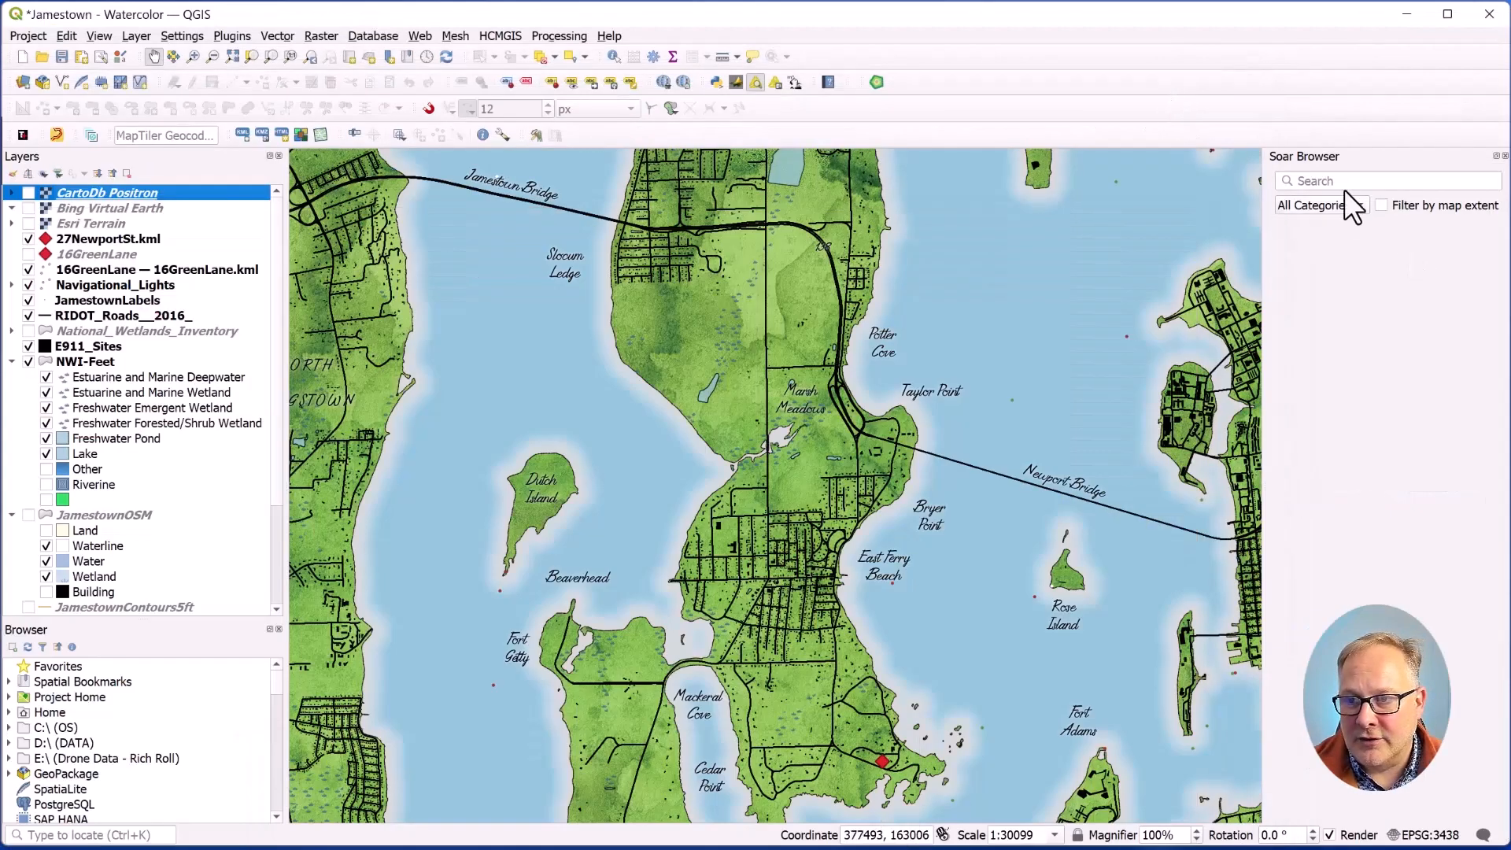